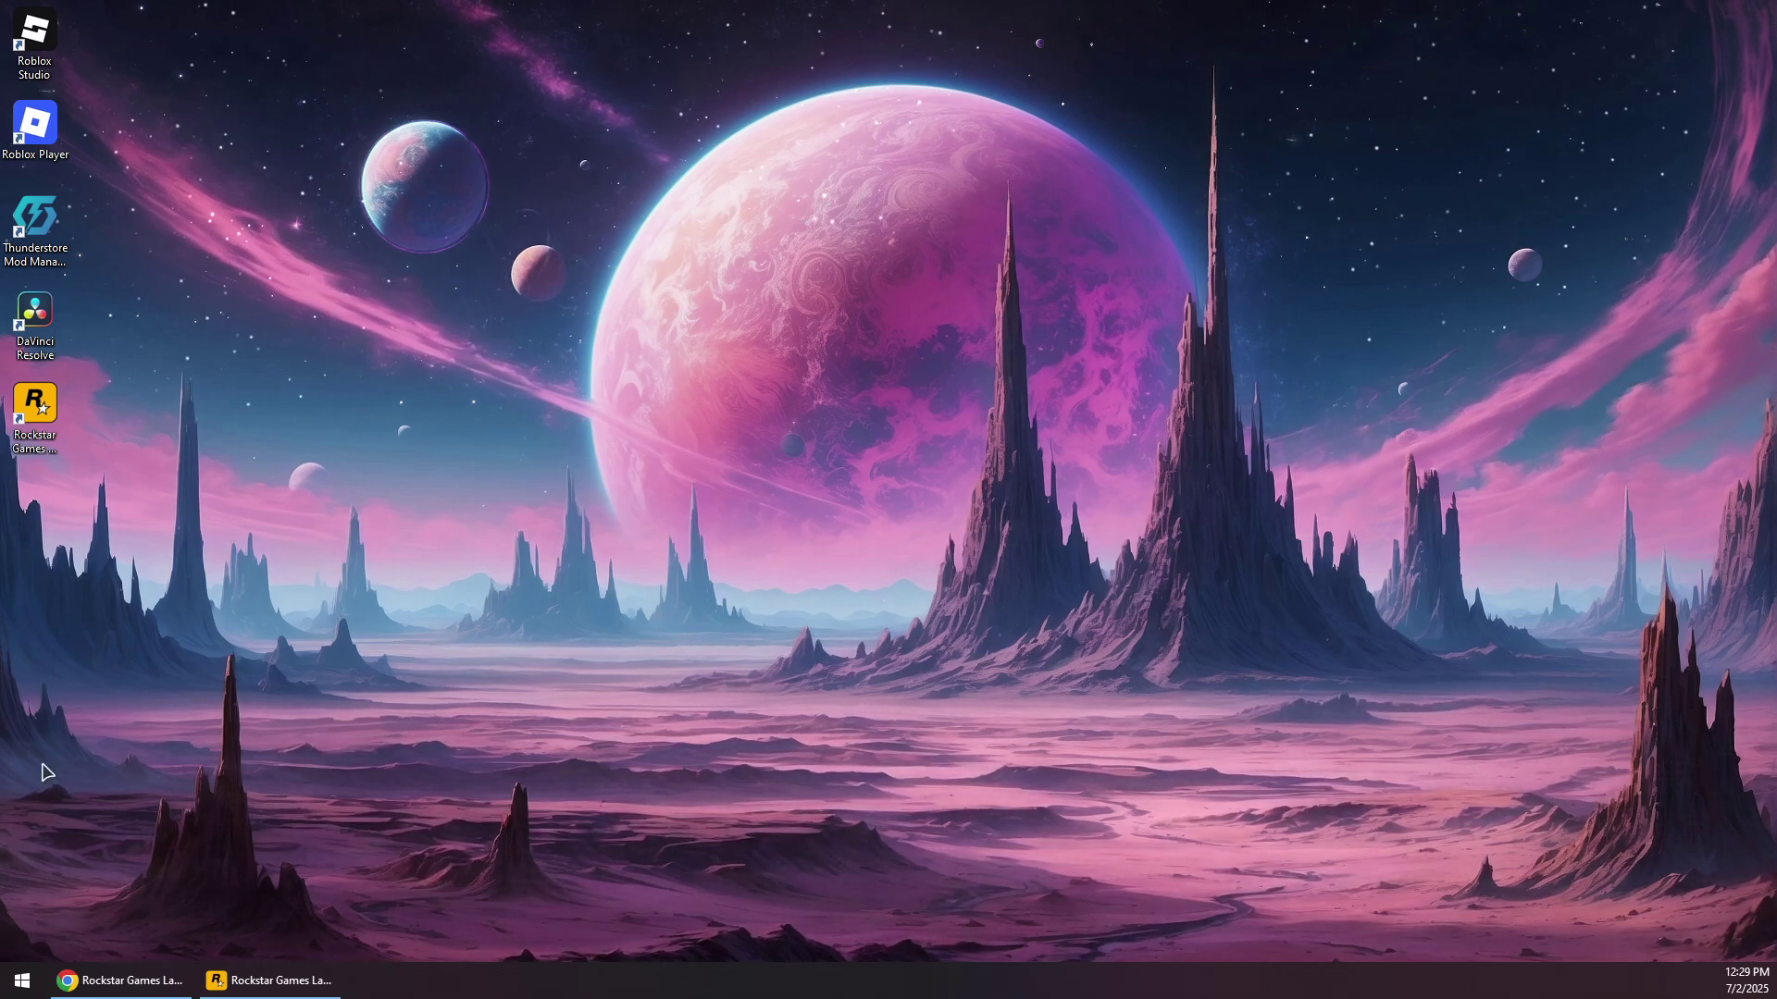
Check the Rockstar Games Launcher desktop shortcut's context menu, then dismiss it
right_click(47, 409)
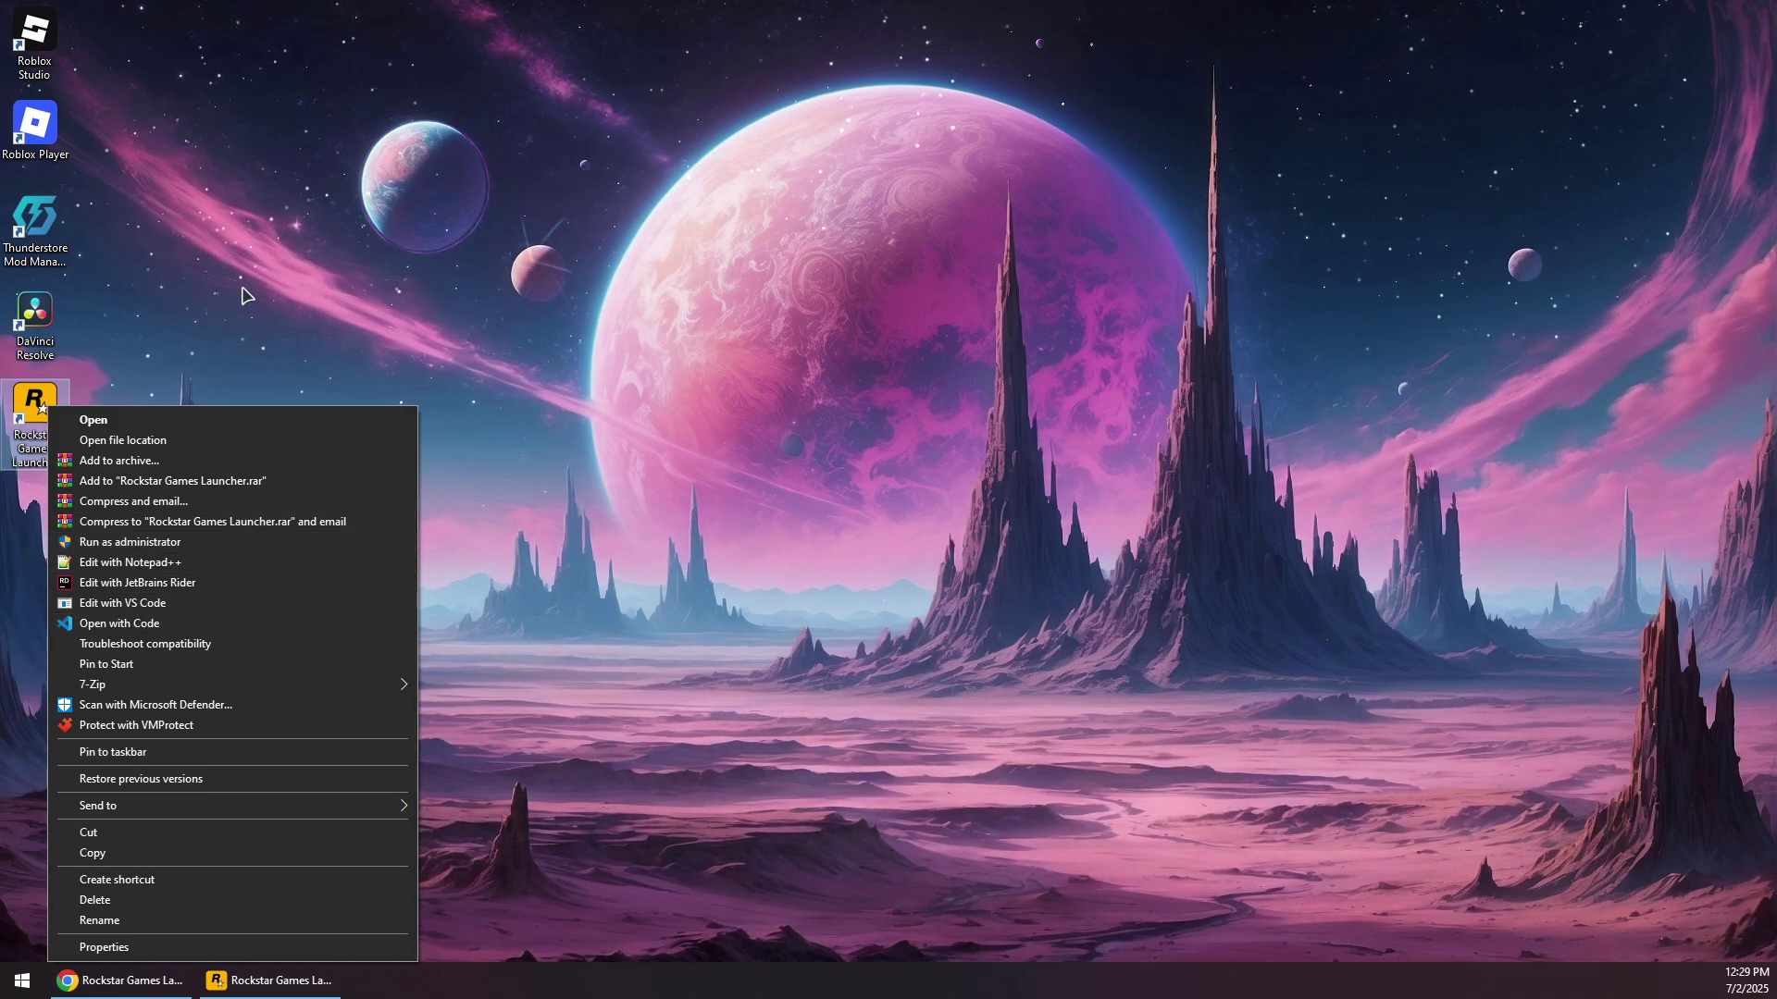
click(276, 282)
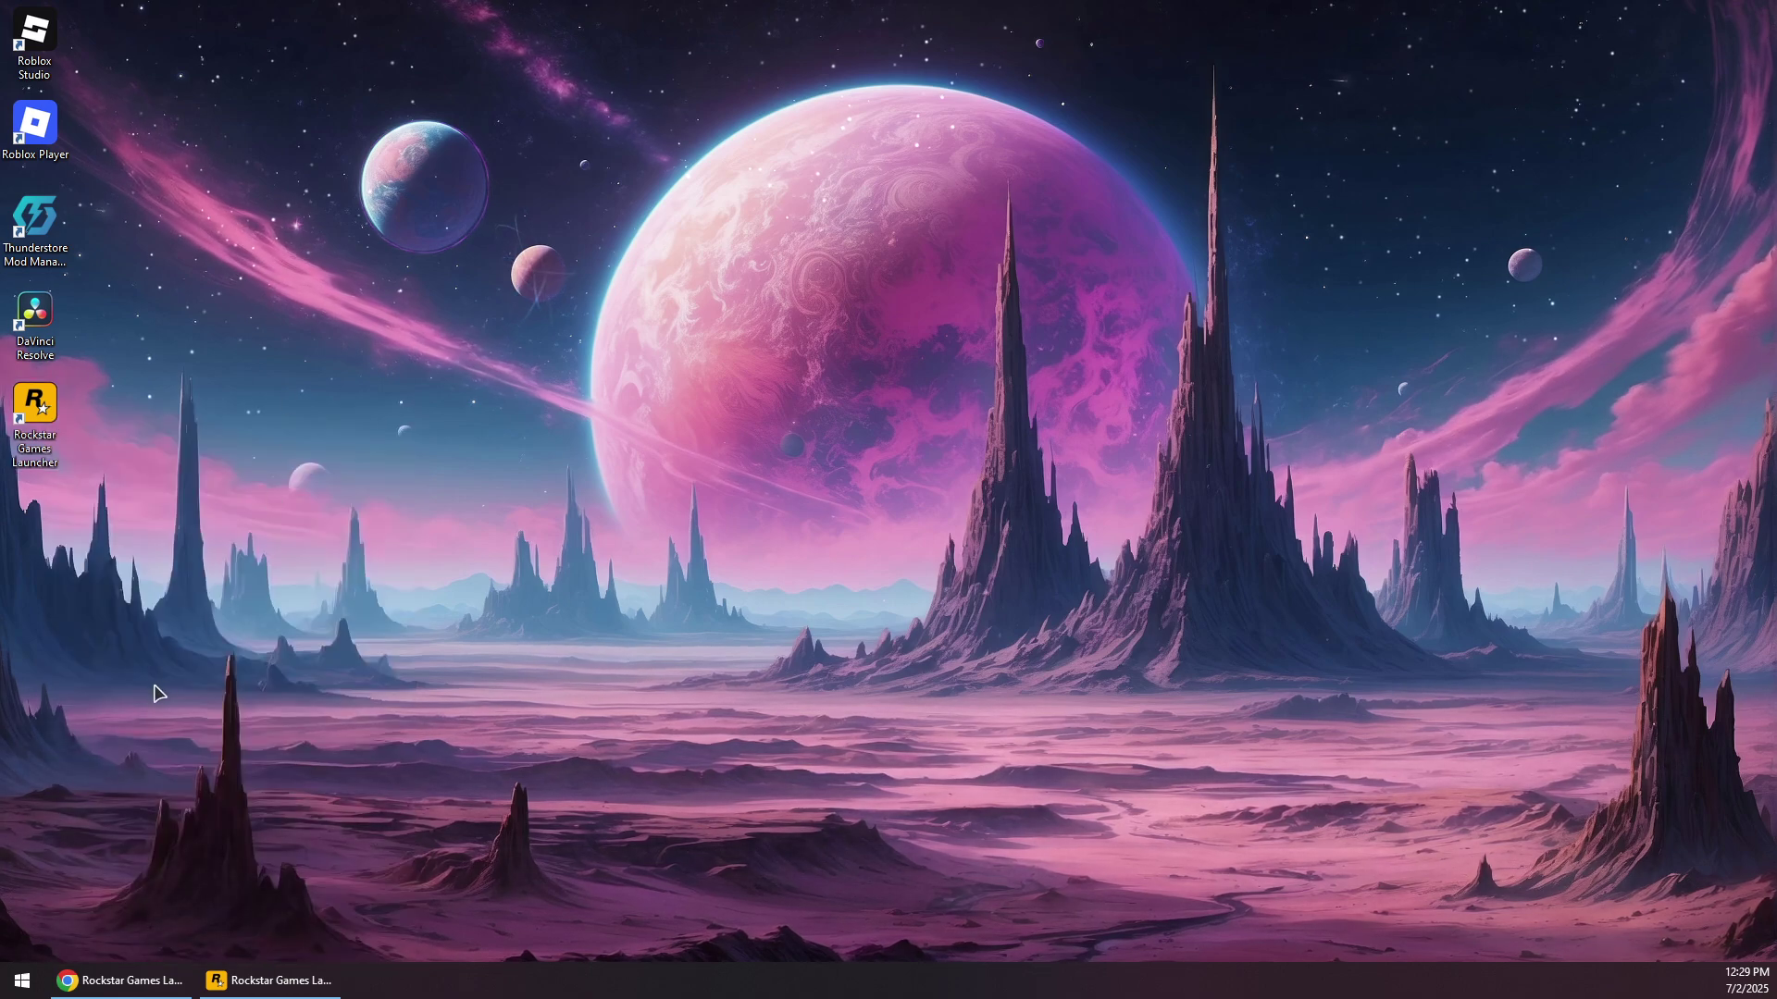
Search 'defender' and open the Virus & threat protection settings page in Windows Security
click(24, 981)
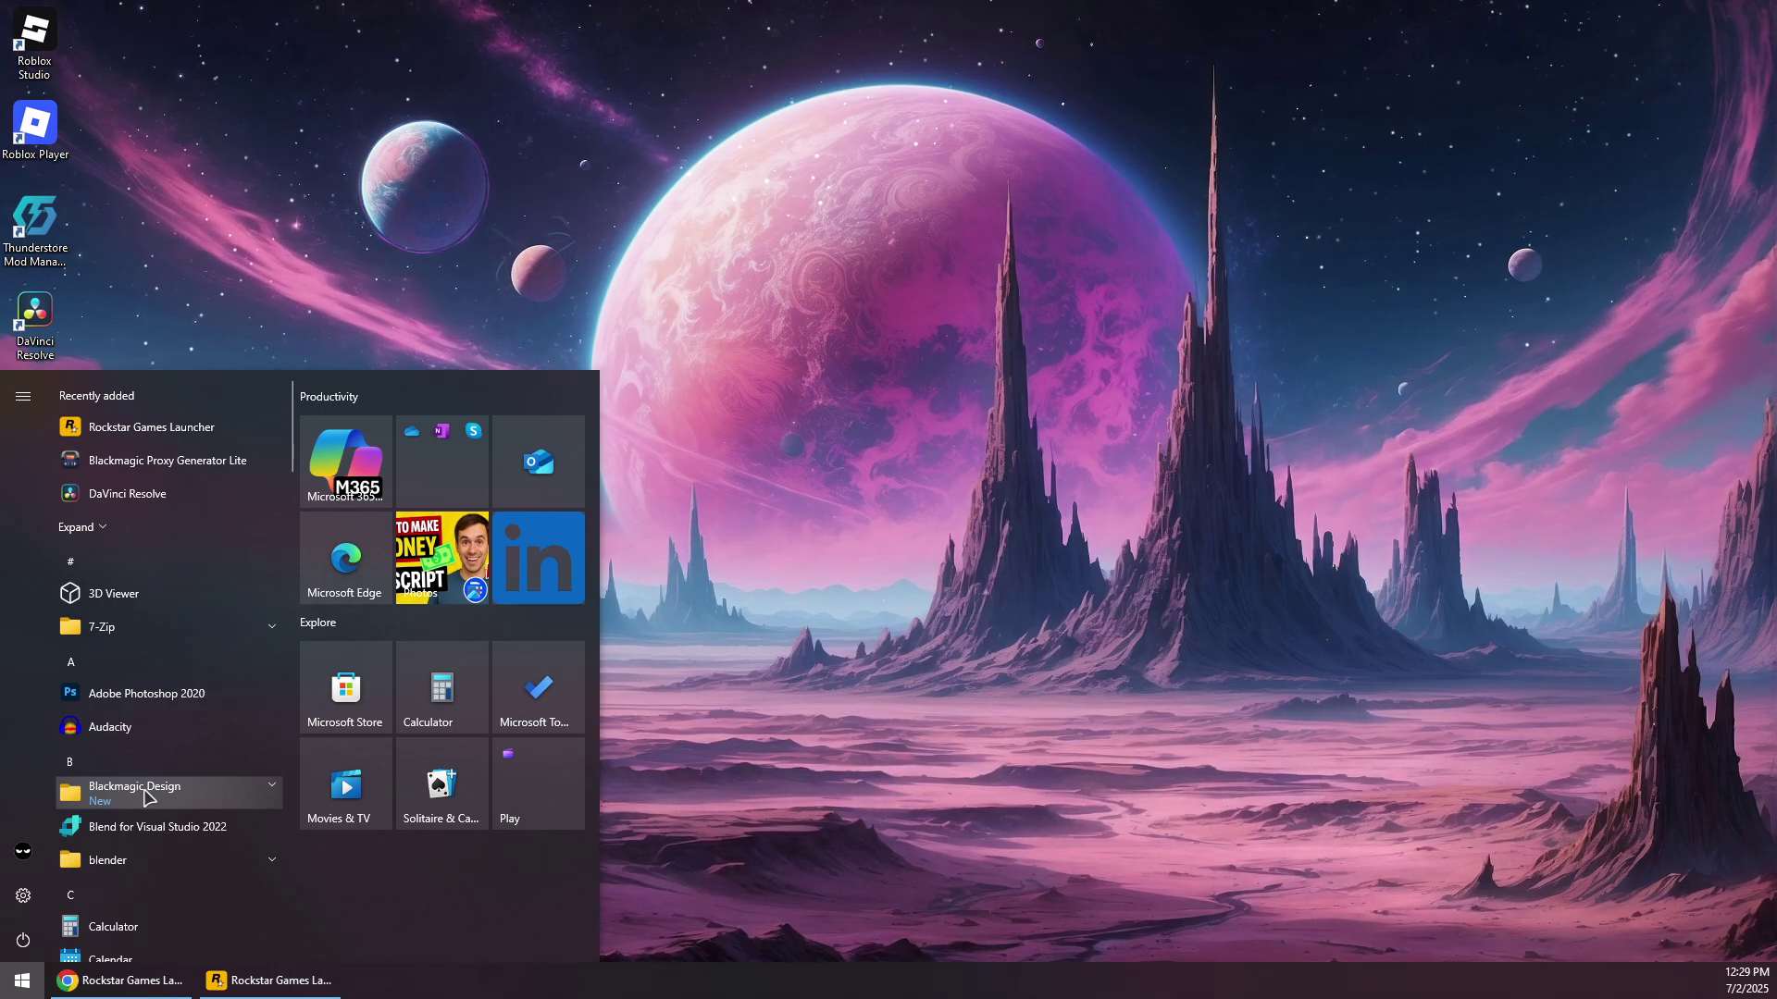
text(defender)
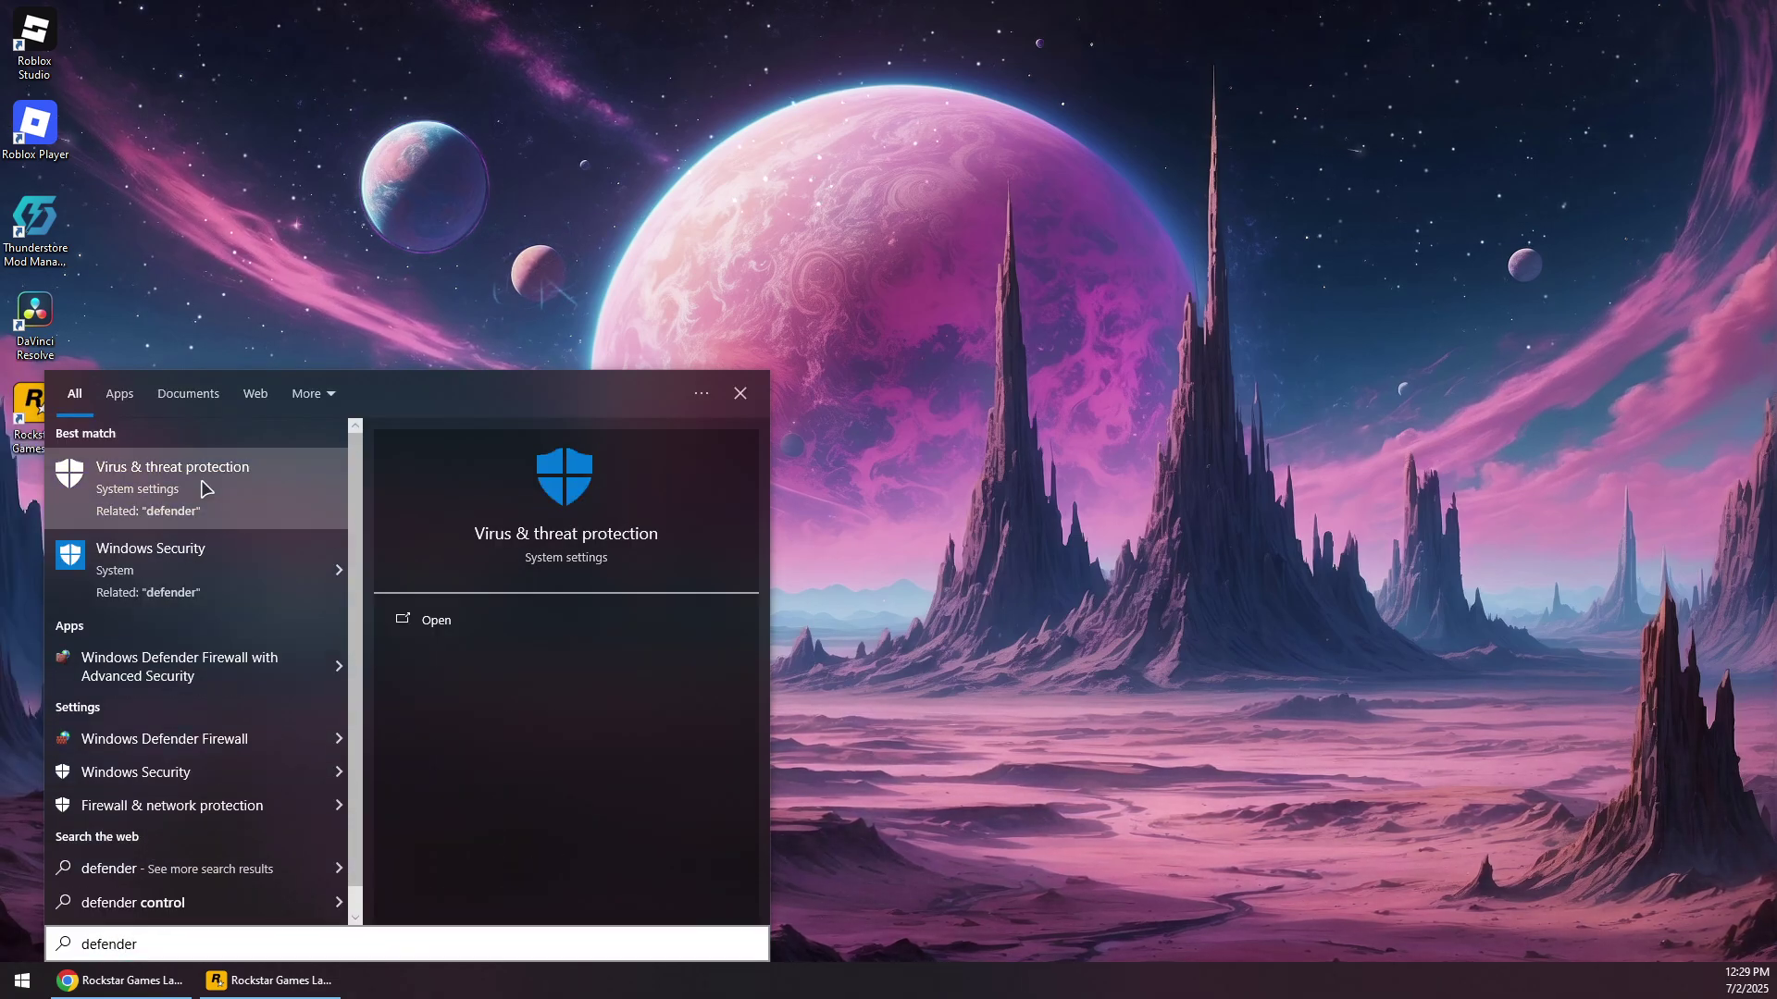
click(198, 488)
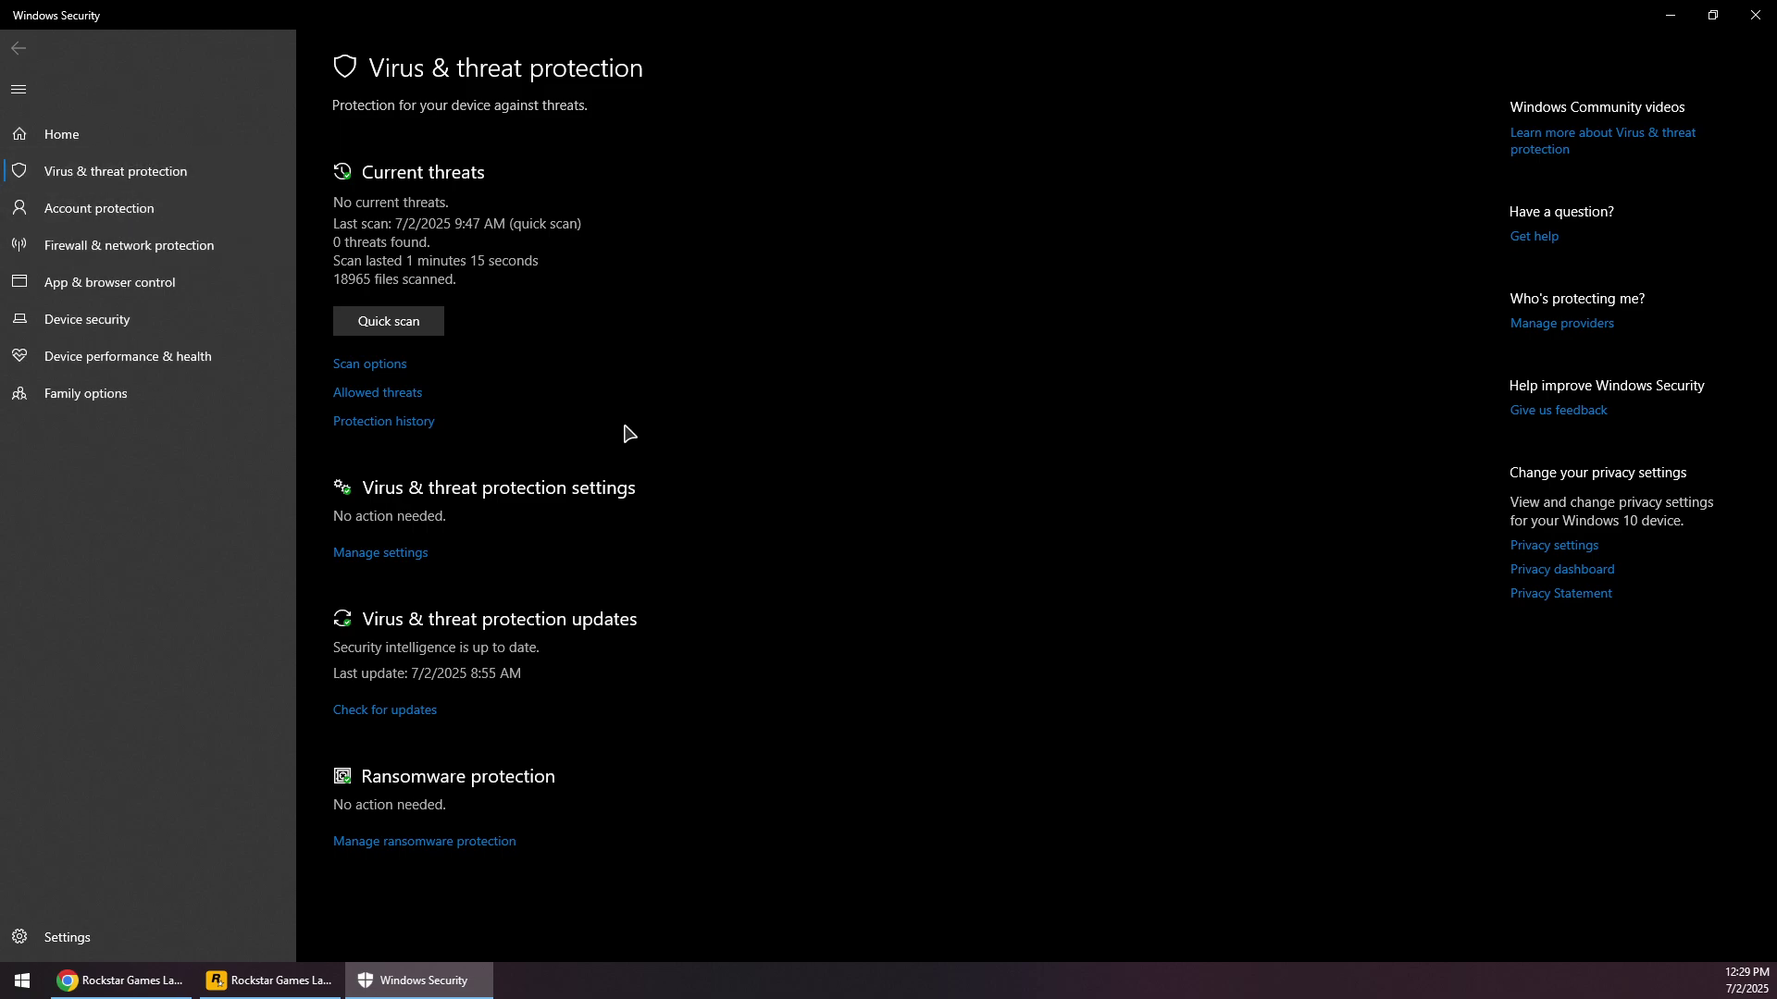
click(398, 554)
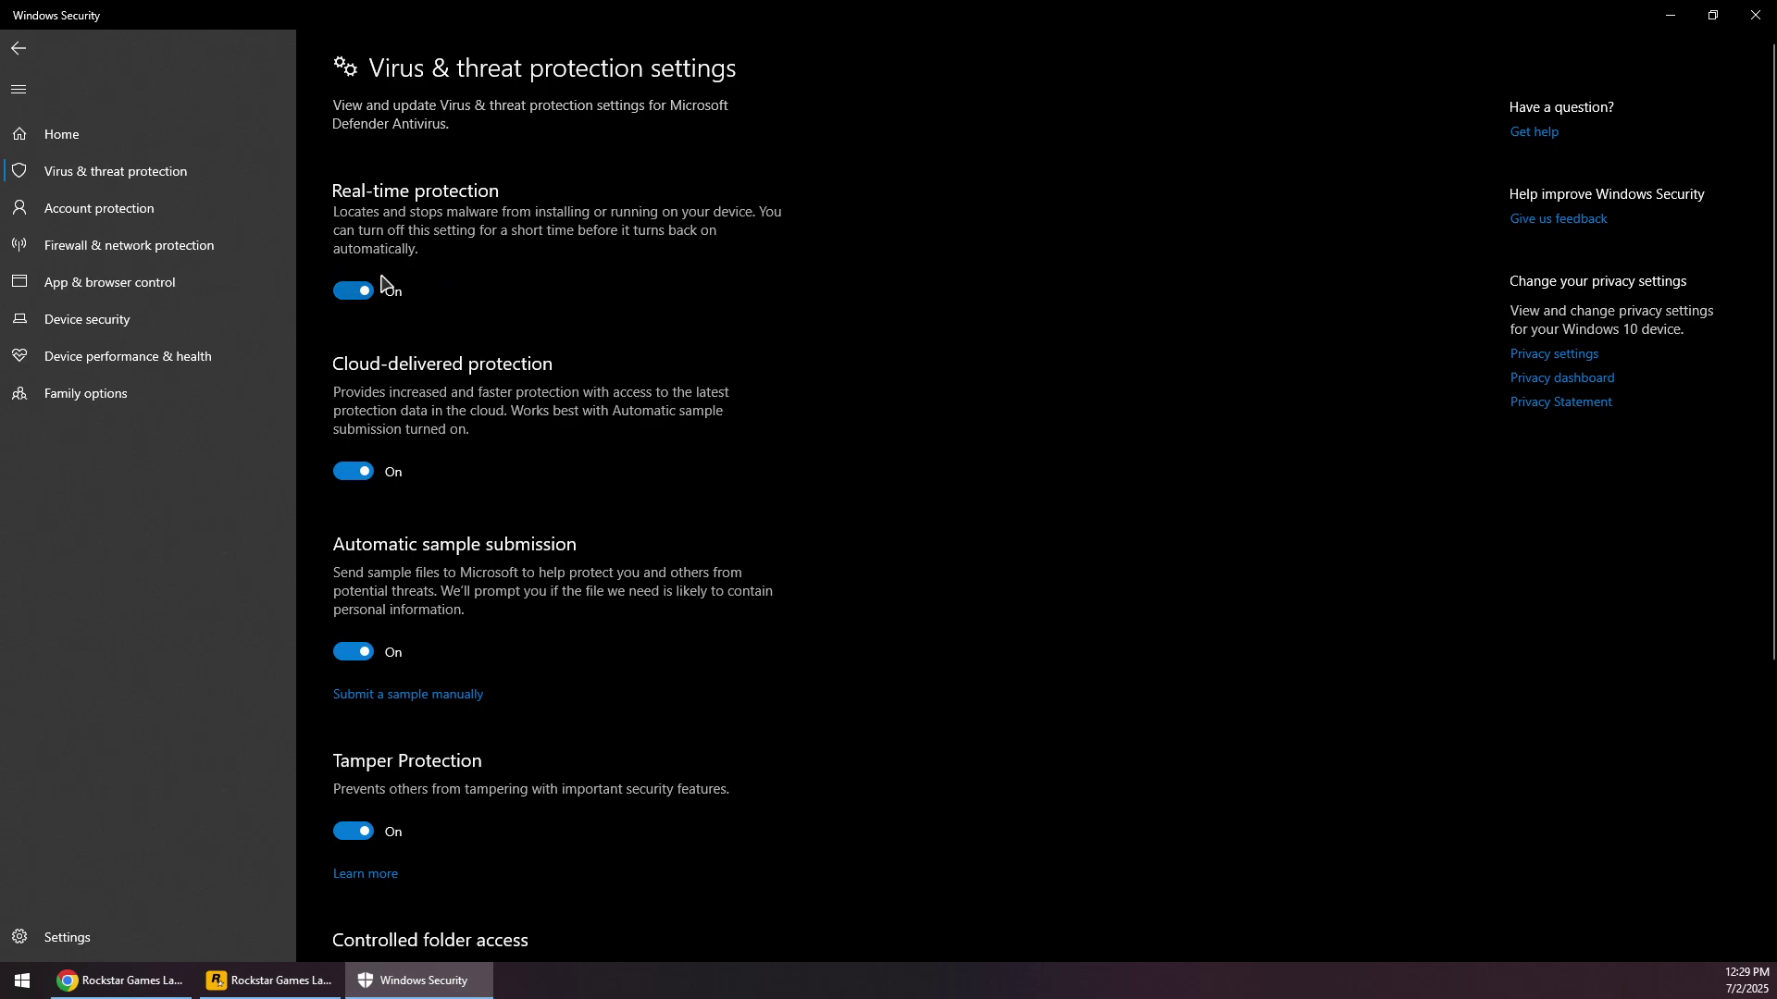
Turn the Defender Firewall off for the Domain, Private and Public networks
click(126, 248)
click(432, 177)
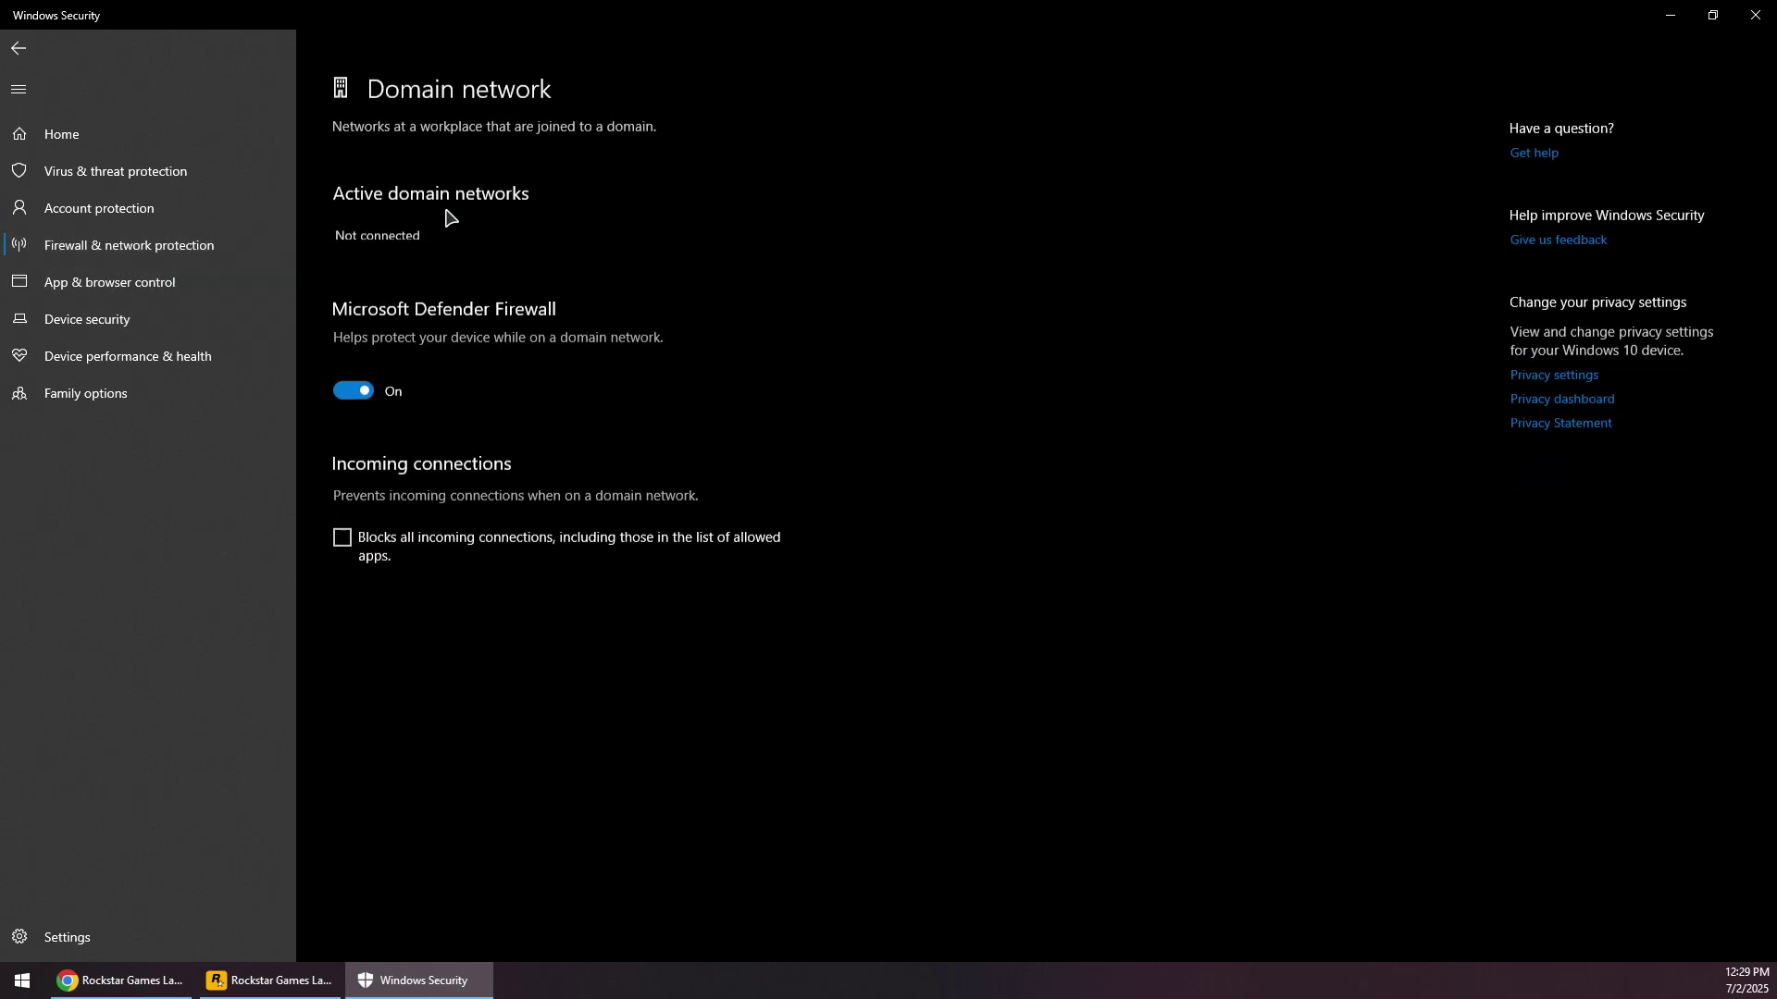
click(352, 372)
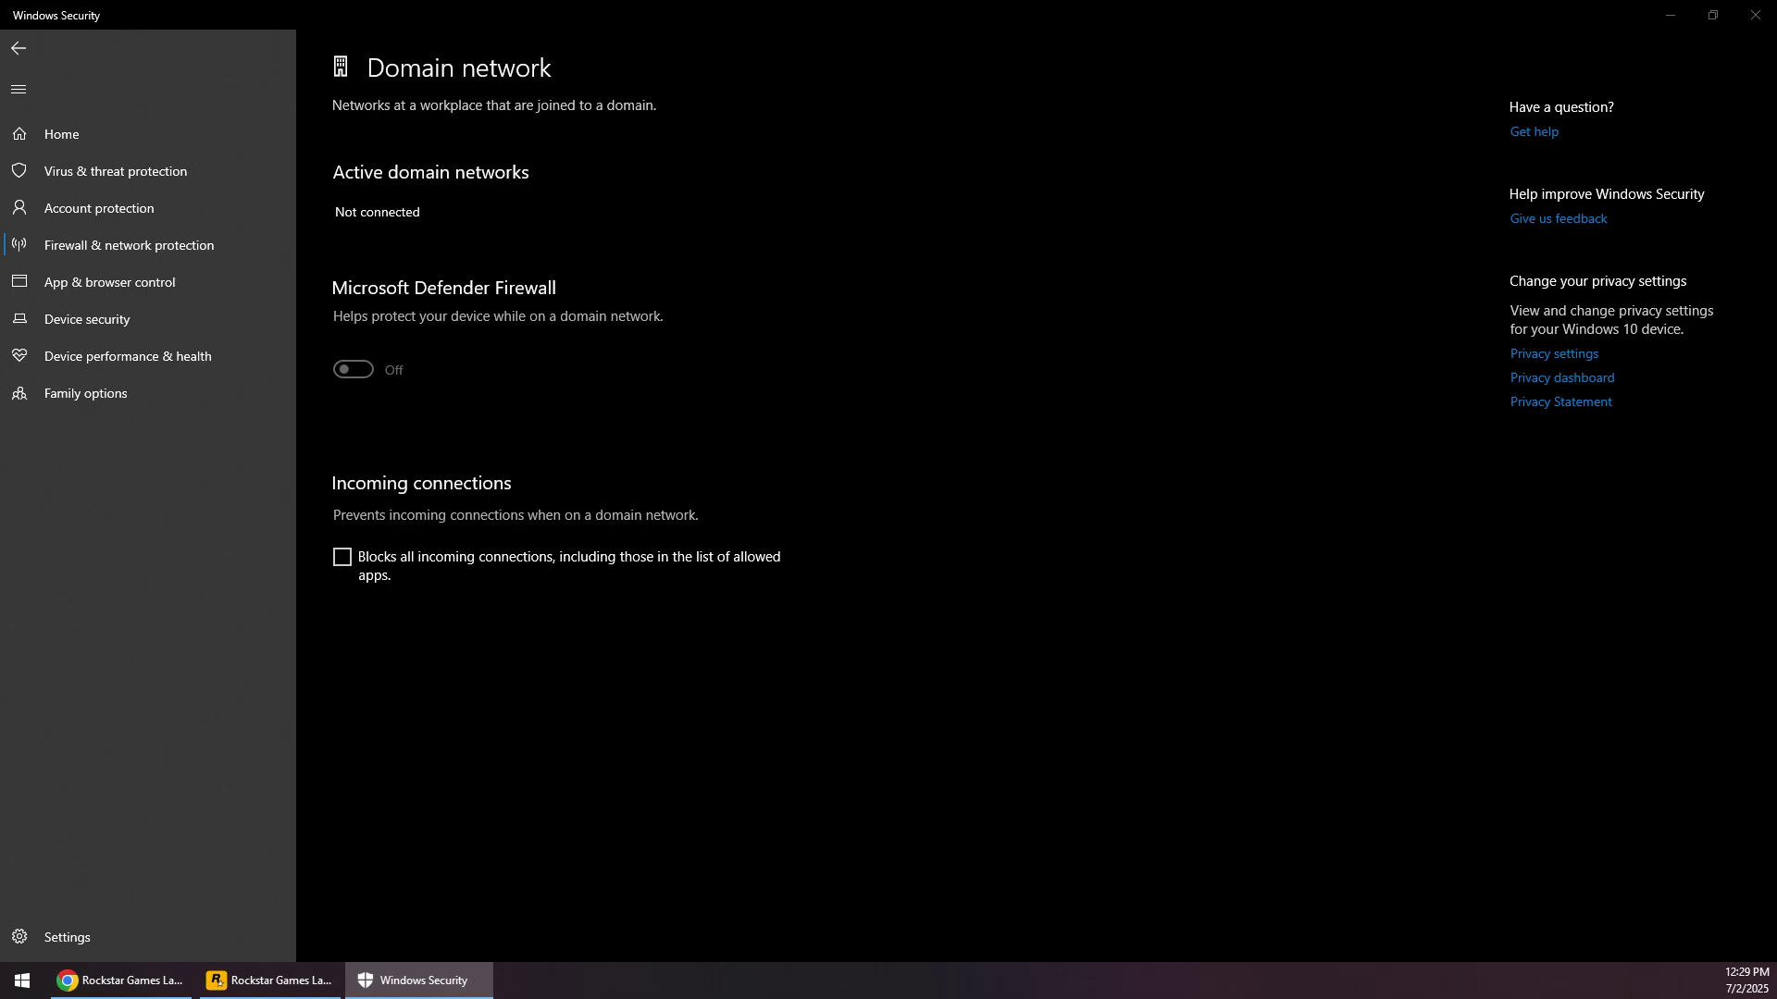
click(269, 245)
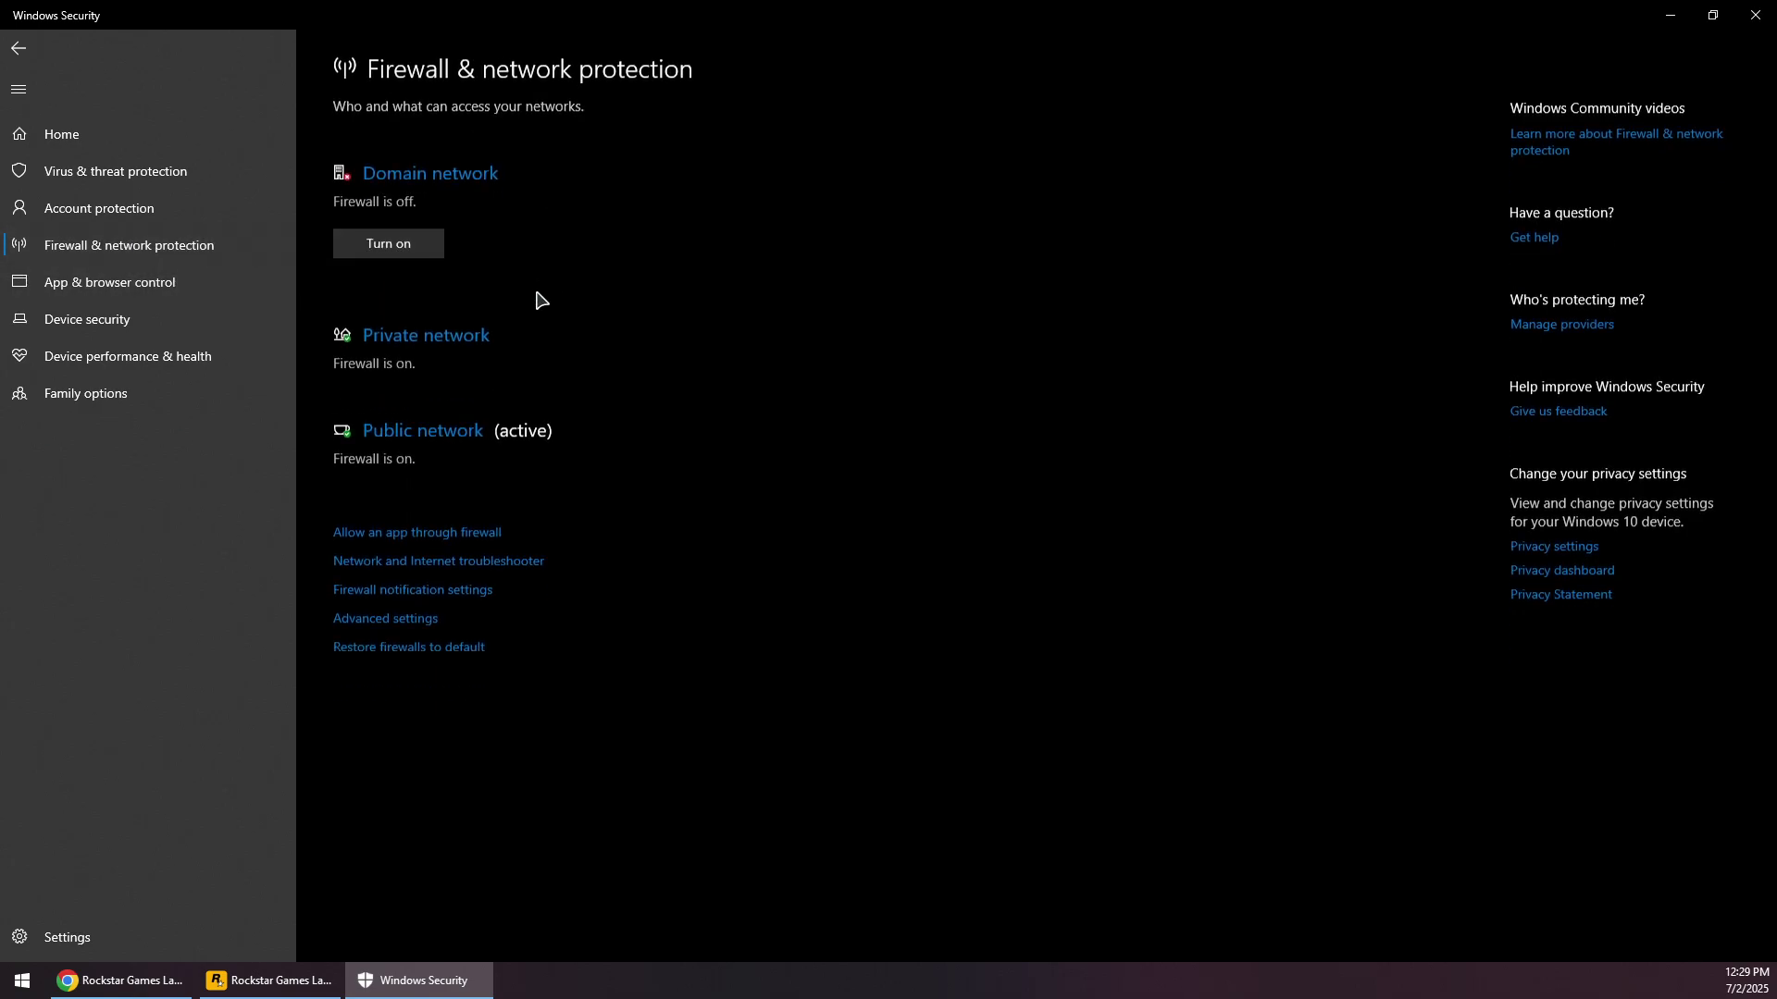
click(417, 347)
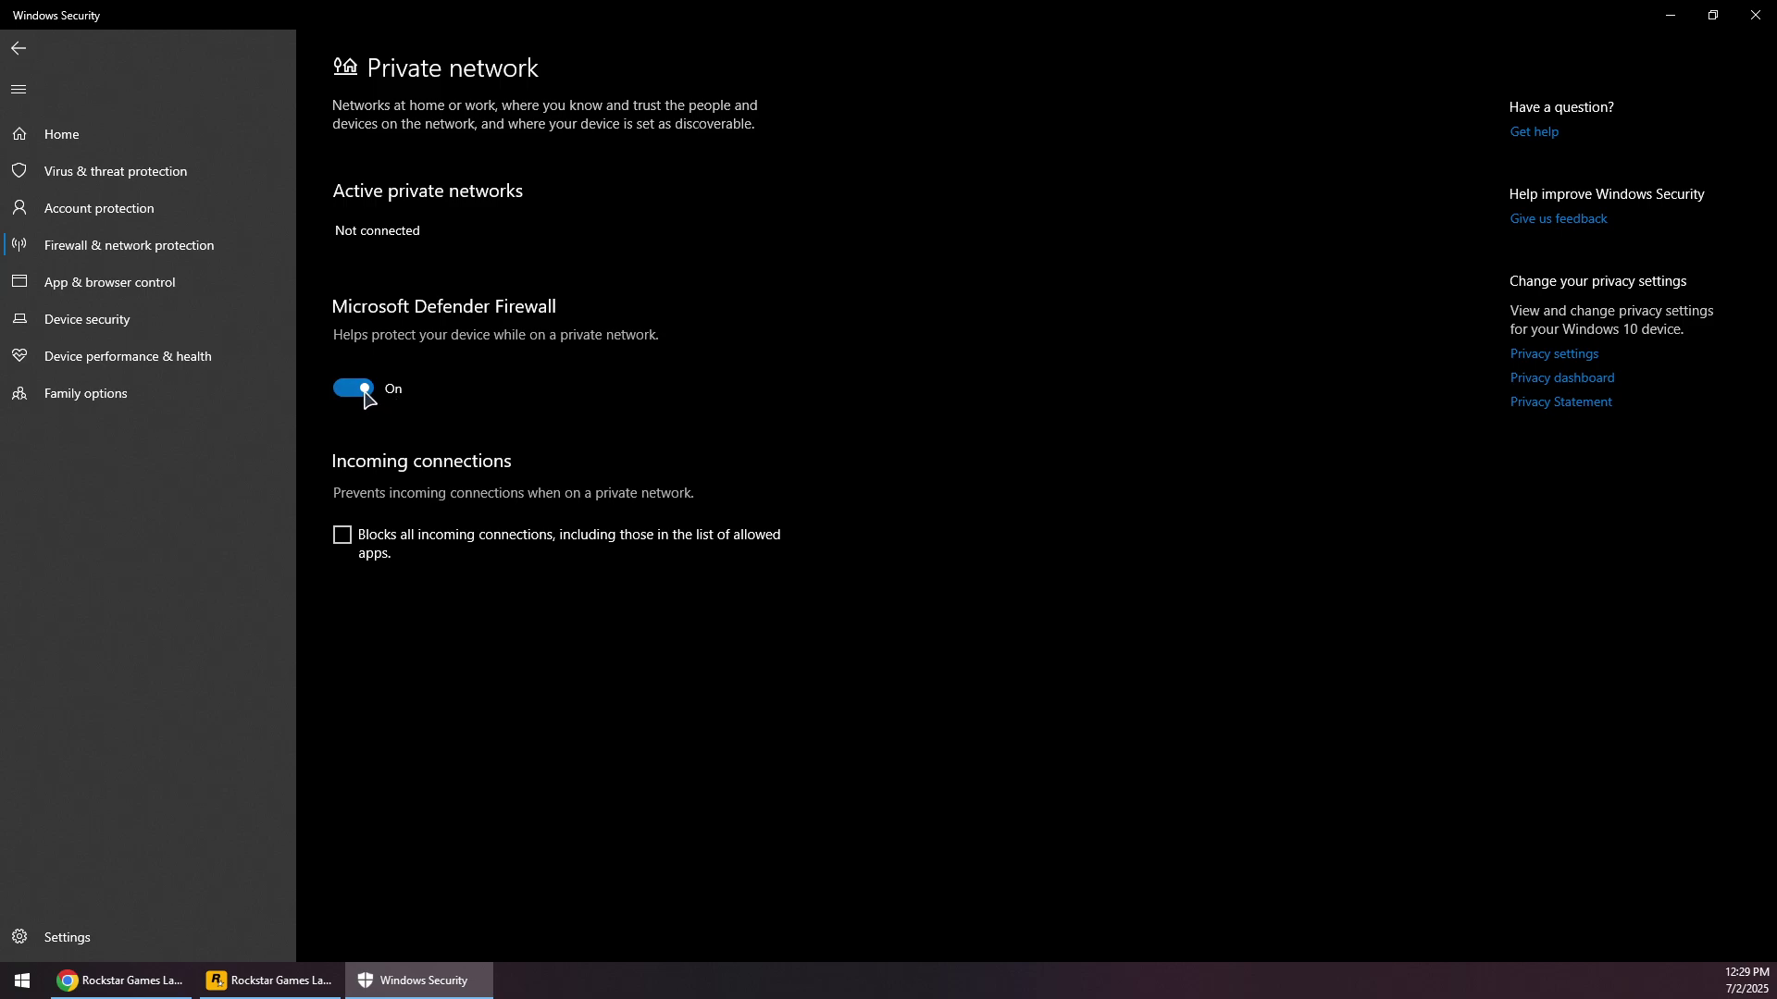
click(364, 393)
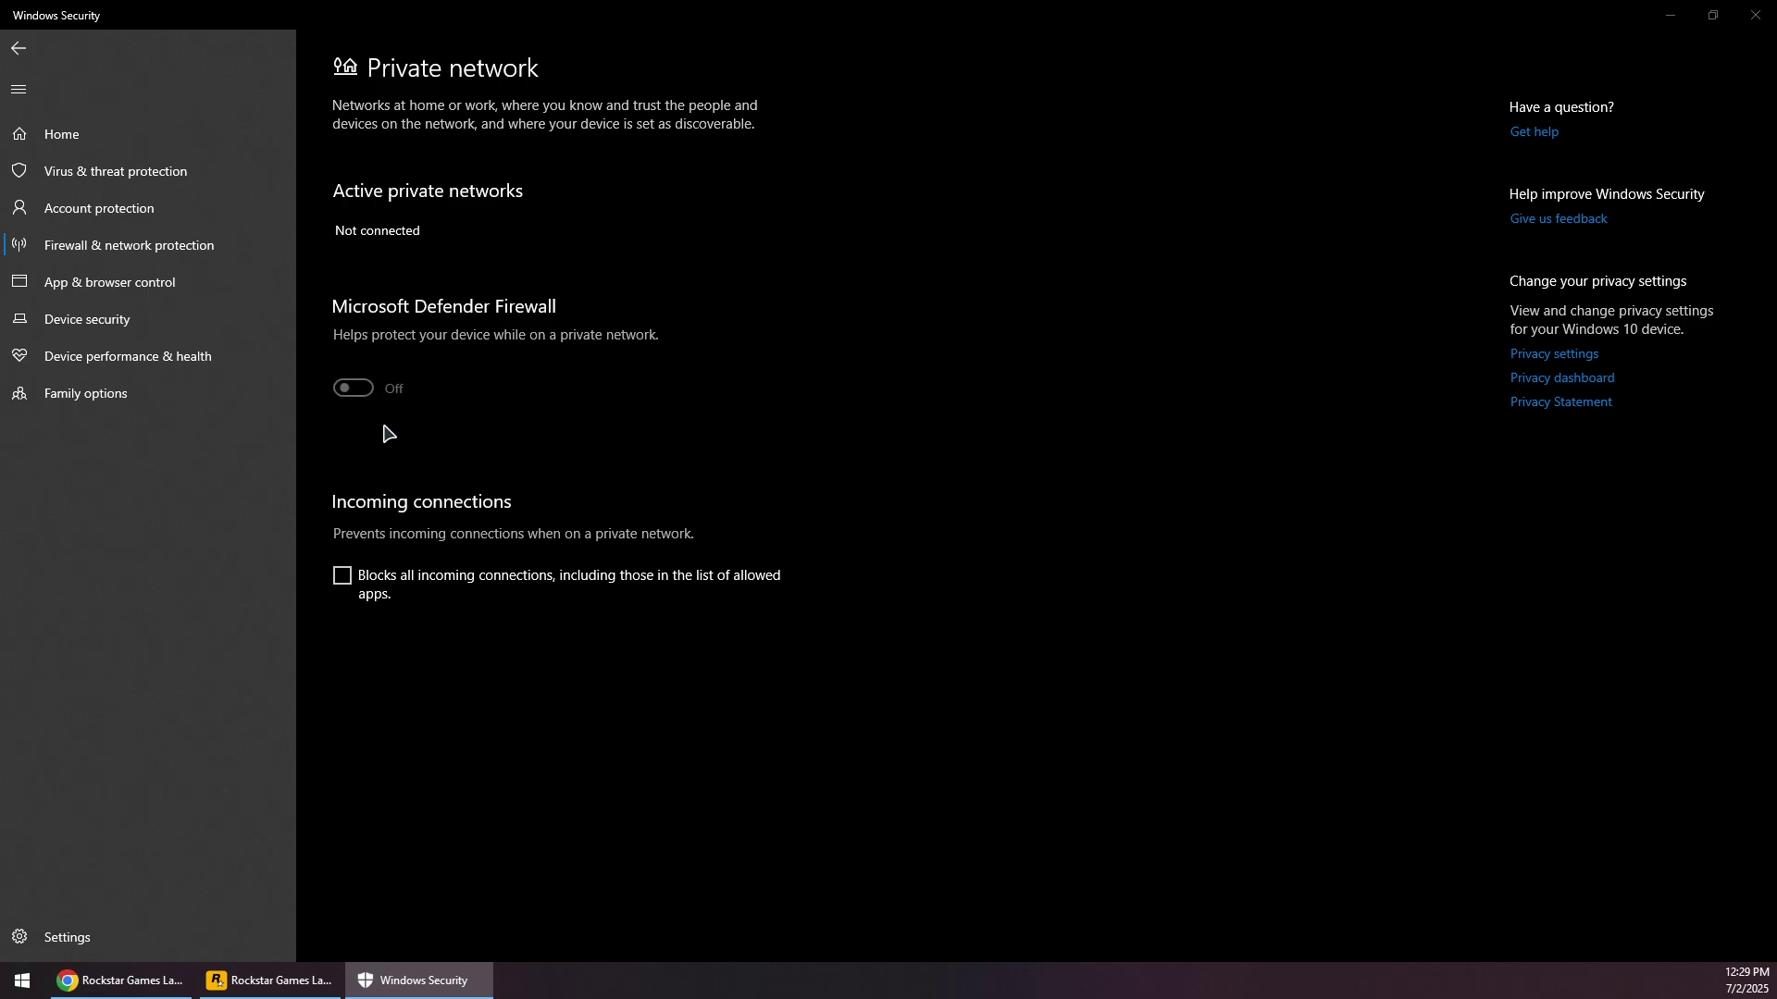
click(20, 48)
click(408, 647)
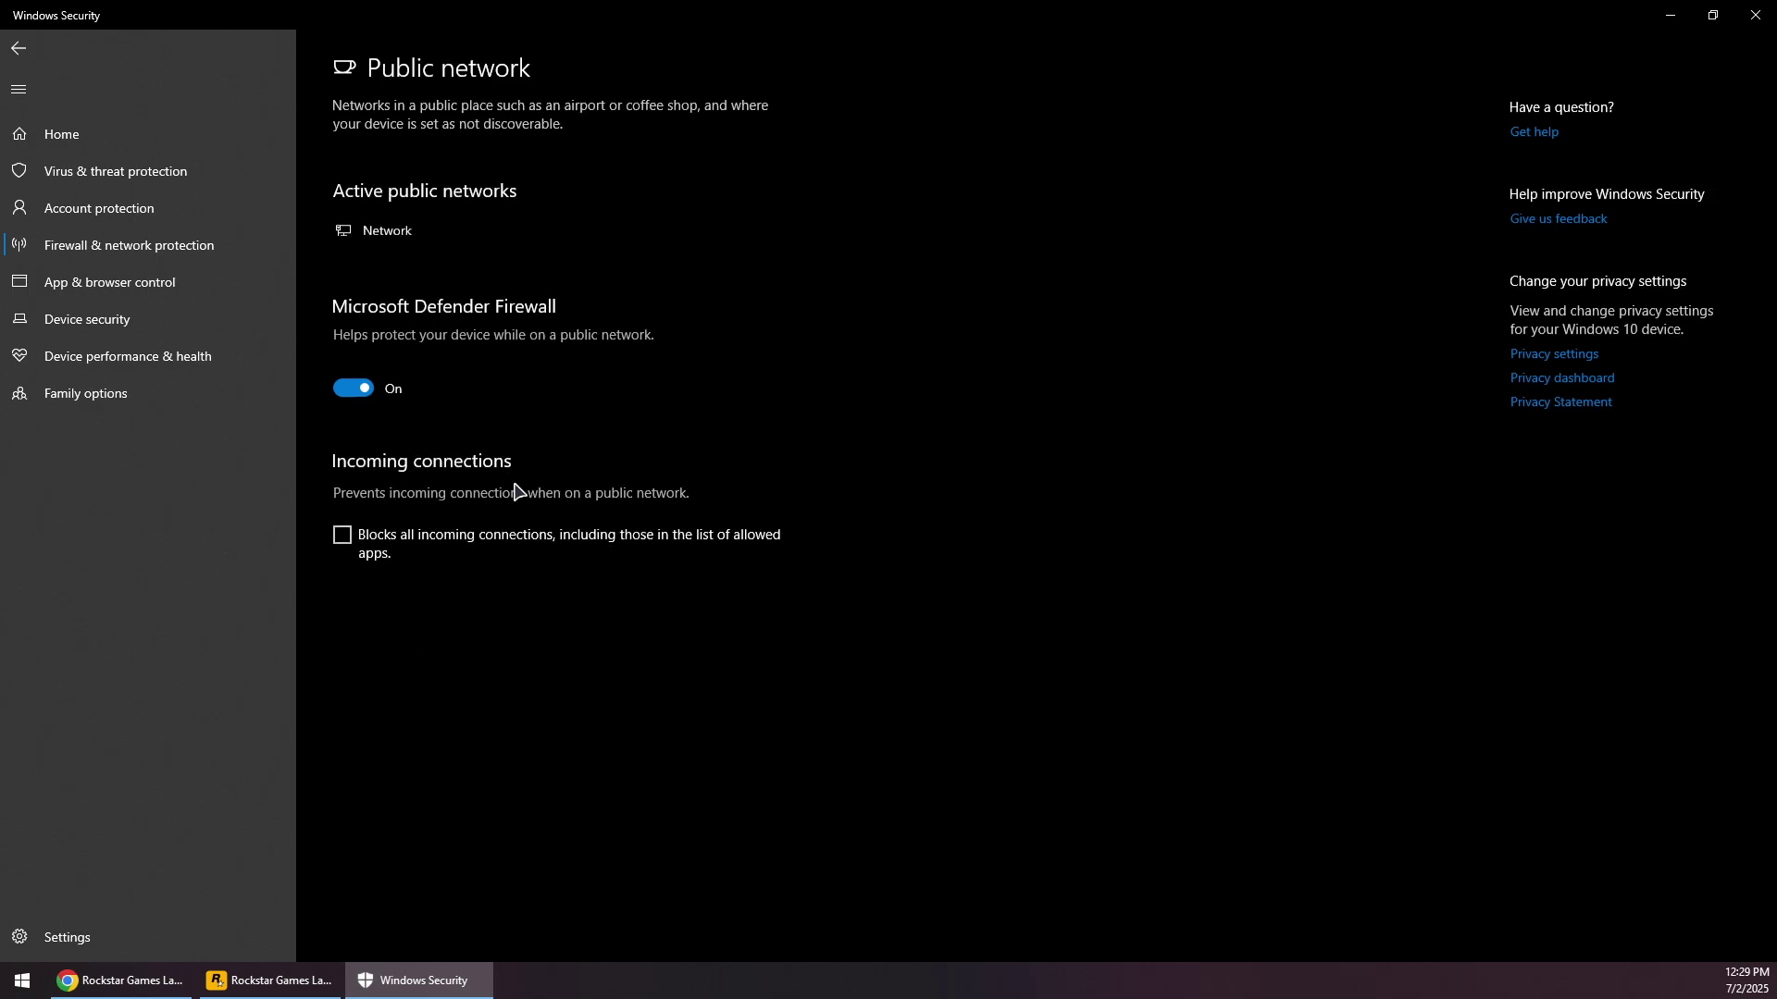
click(366, 390)
click(66, 242)
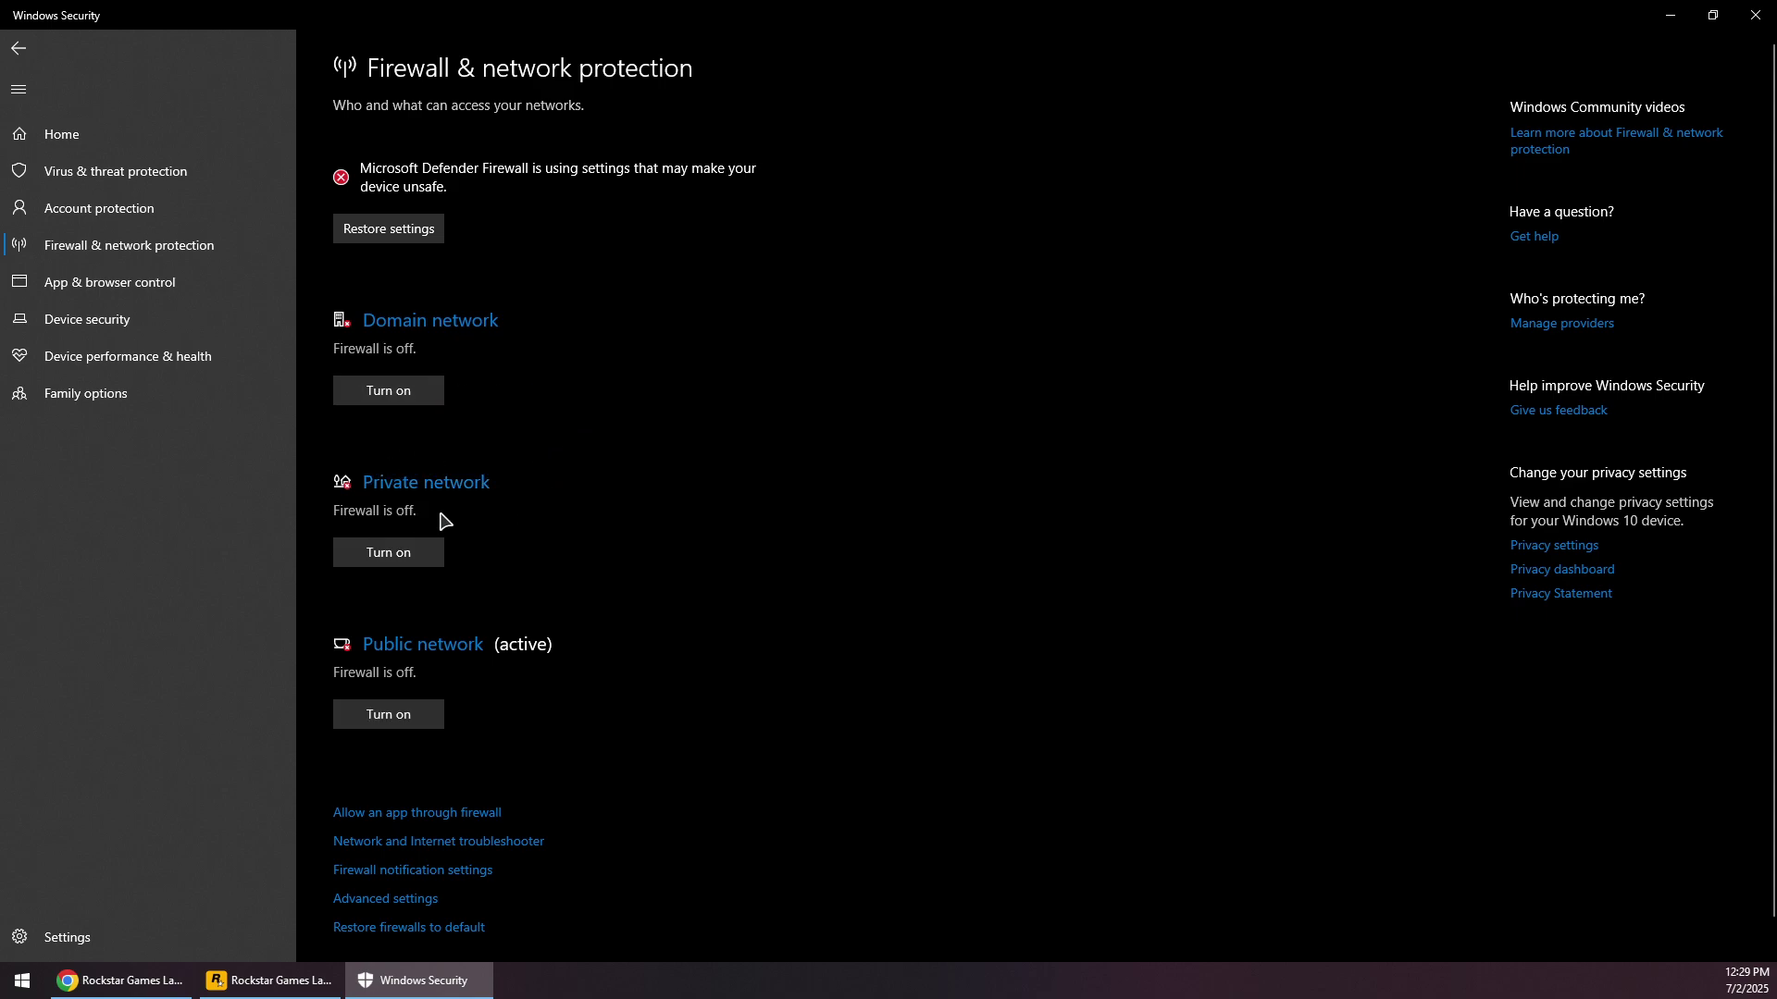
Minimize Windows Security and check the Rockstar Games Launcher shortcut's options on the desktop
click(1670, 15)
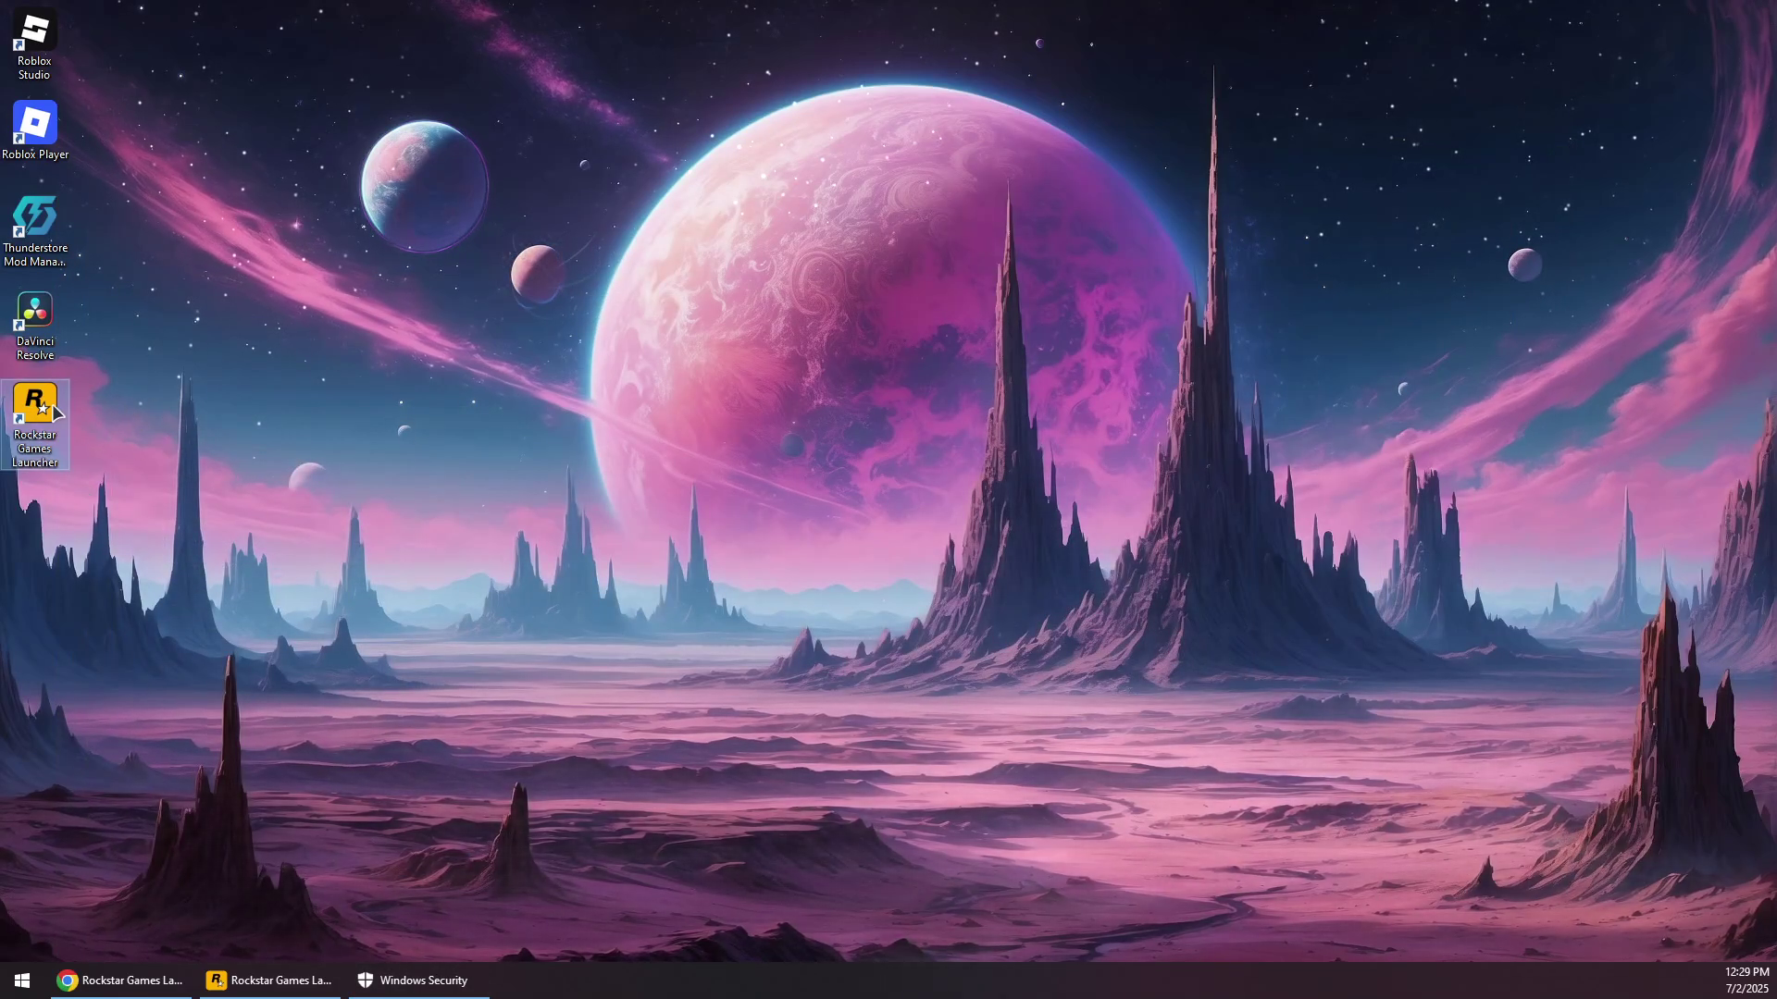
right_click(51, 442)
click(408, 242)
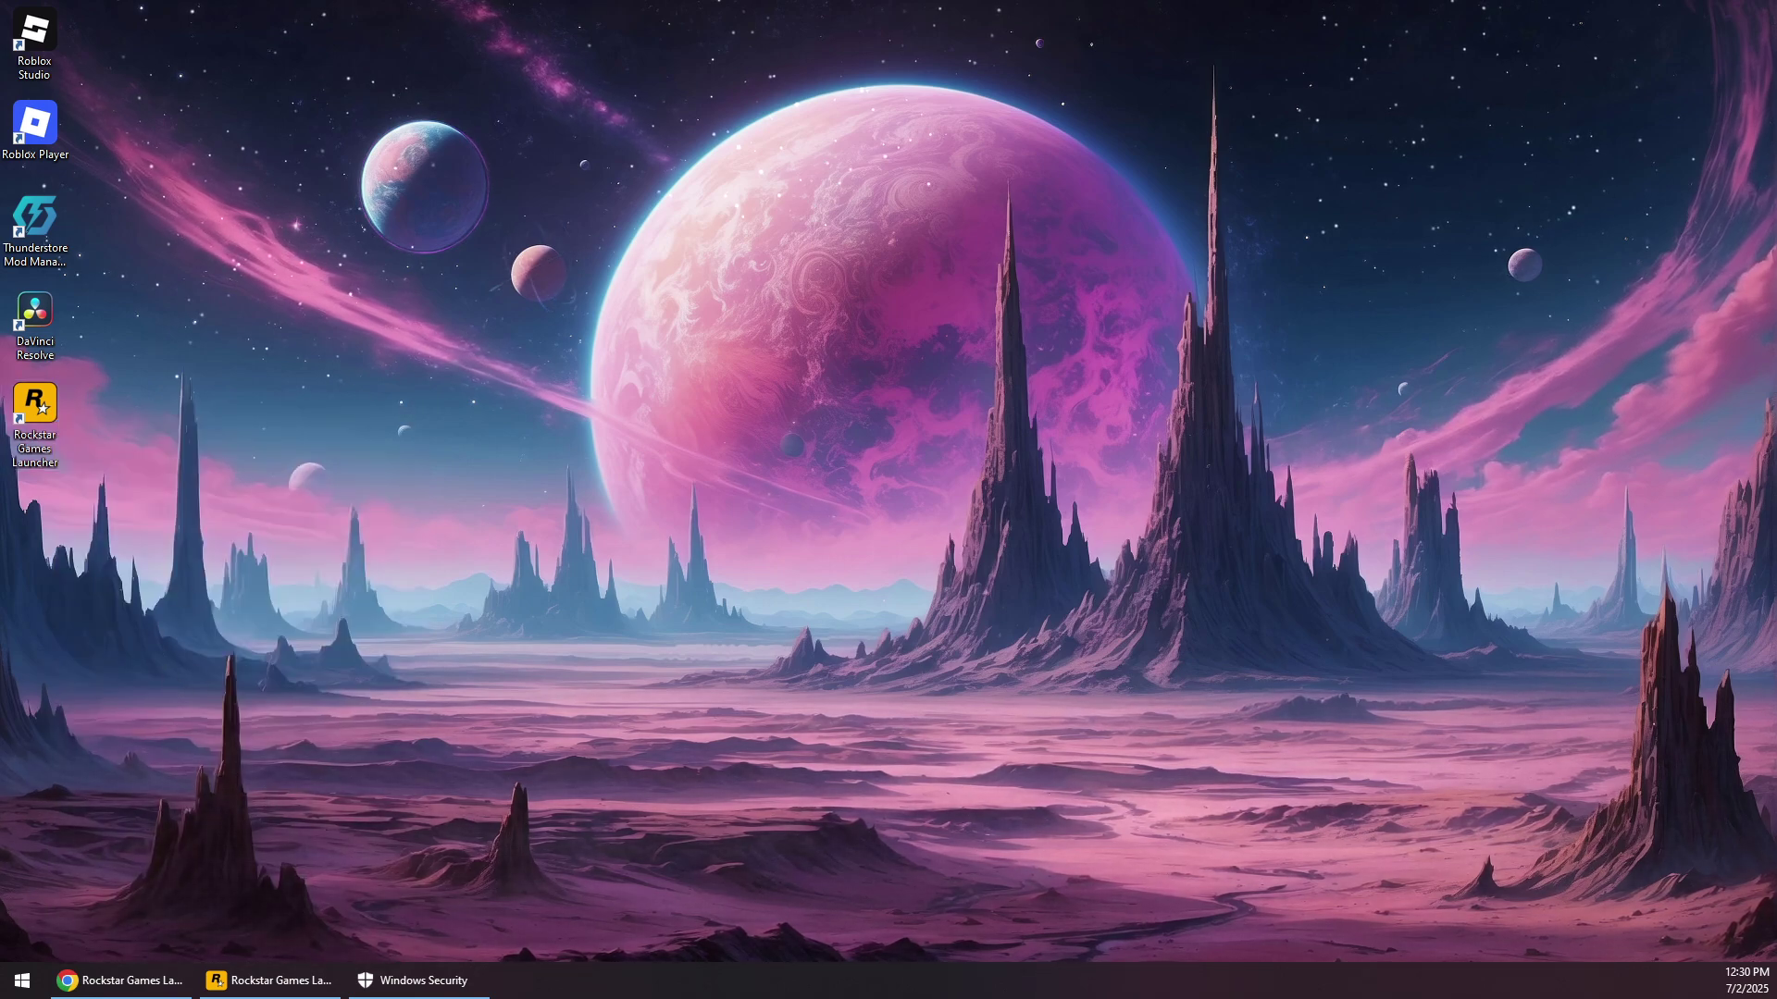
Run ipconfig /flushdns in an administrator Windows PowerShell console
right_click(29, 977)
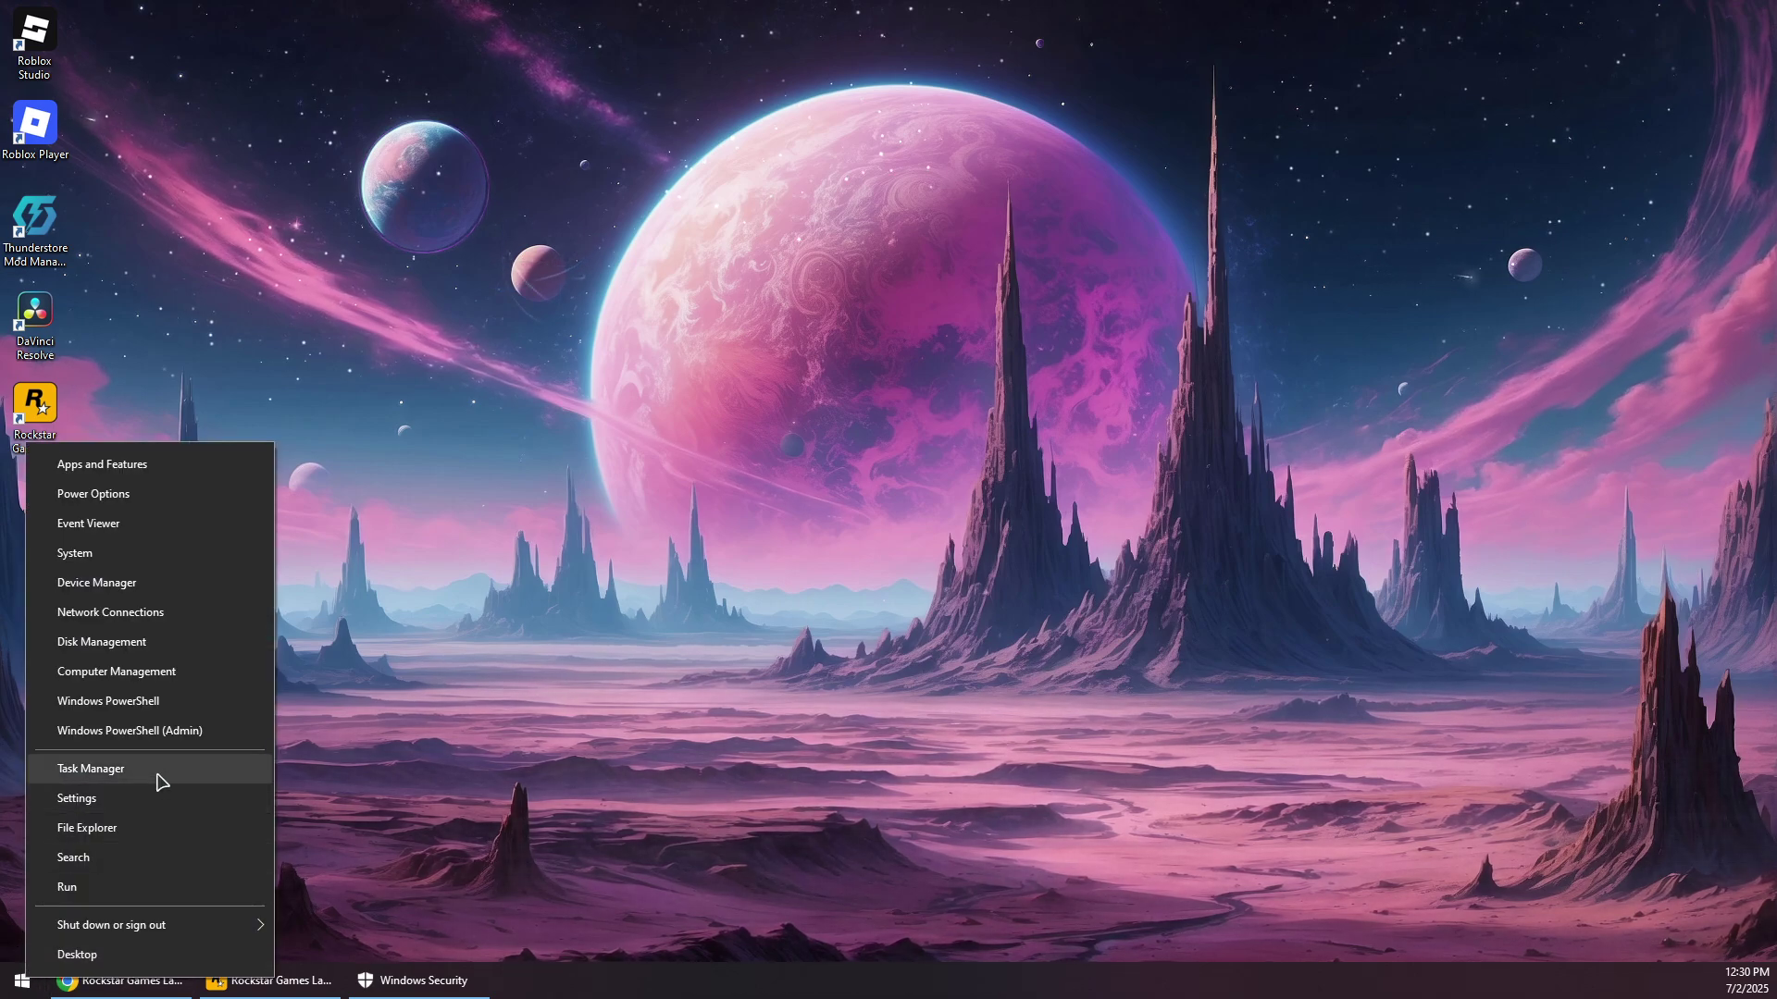
click(142, 731)
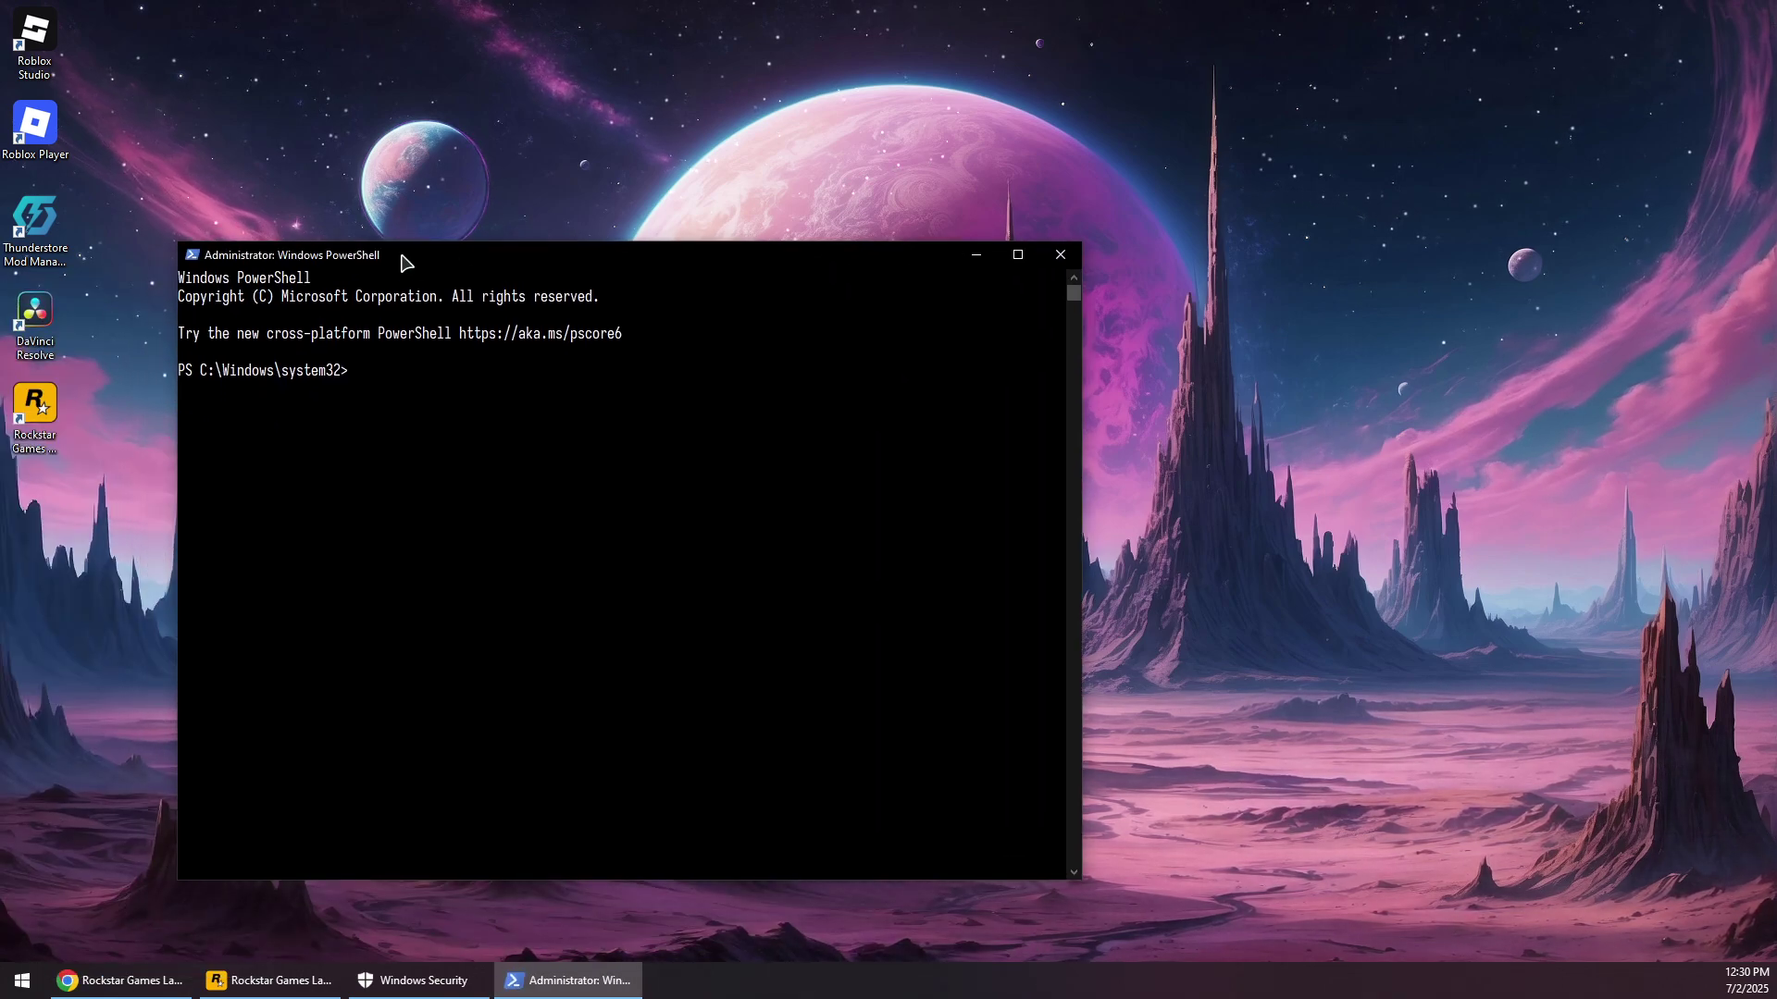
drag(401, 262, 514, 262)
click(480, 414)
text(ipcon)
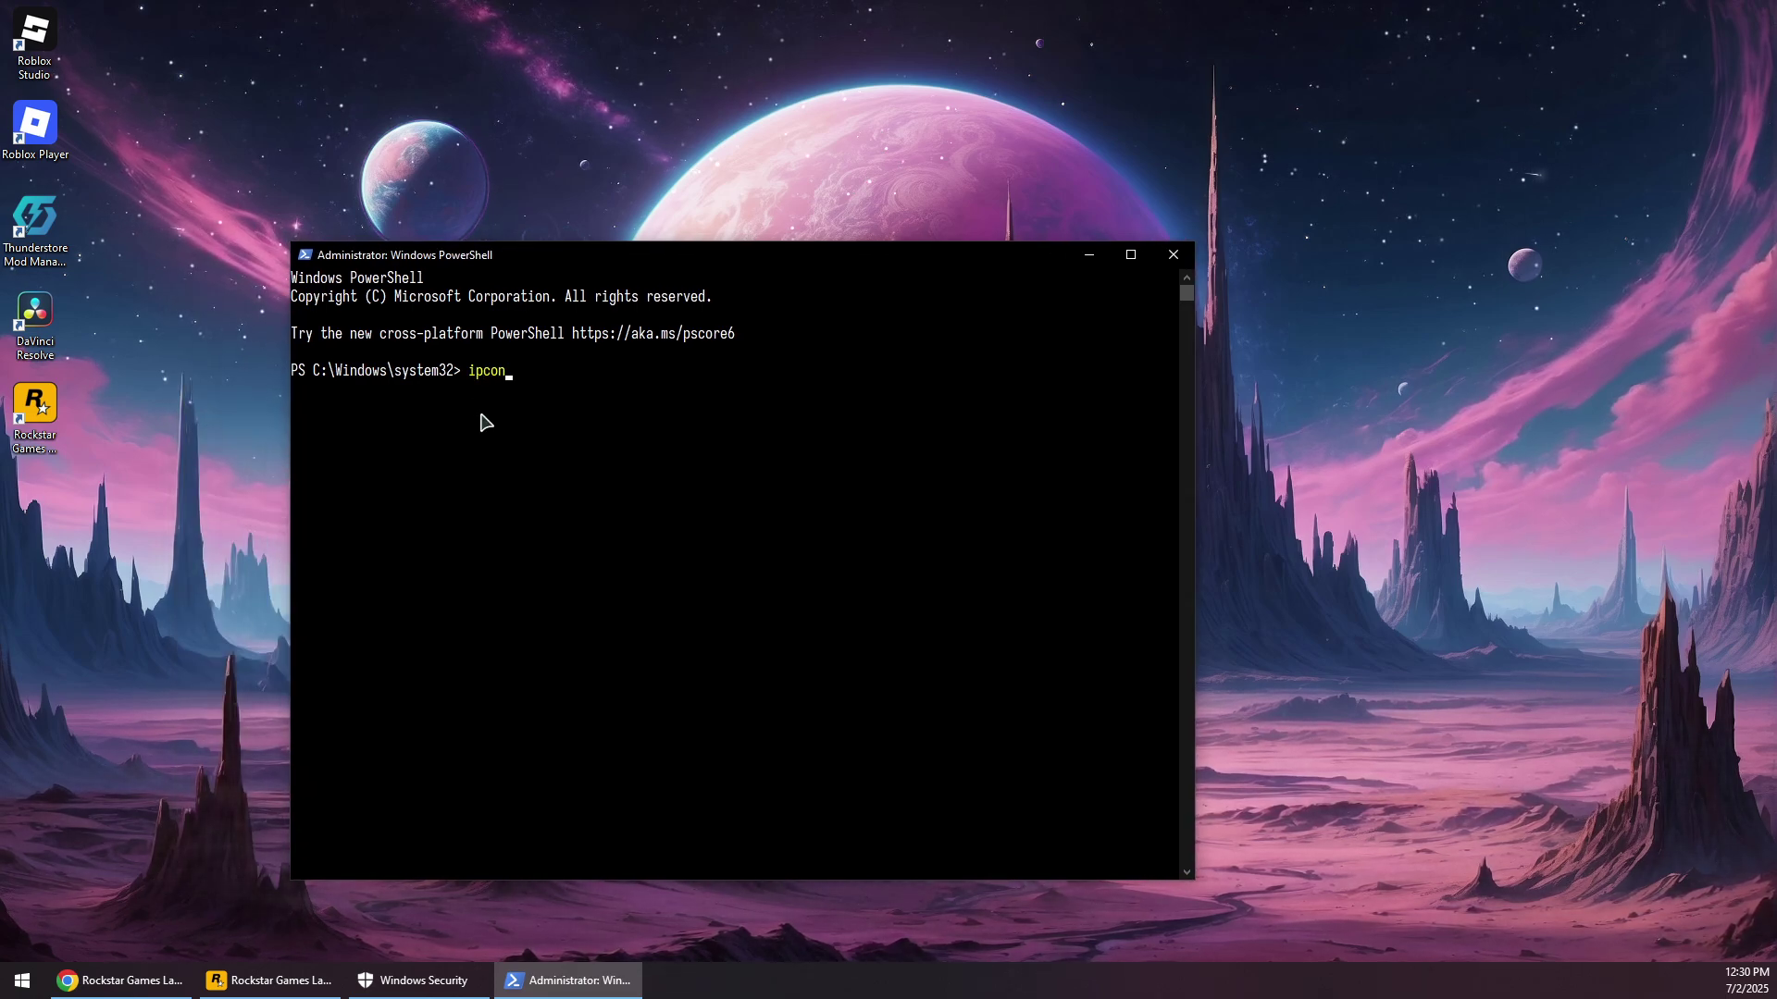
text(fig /flushdns)
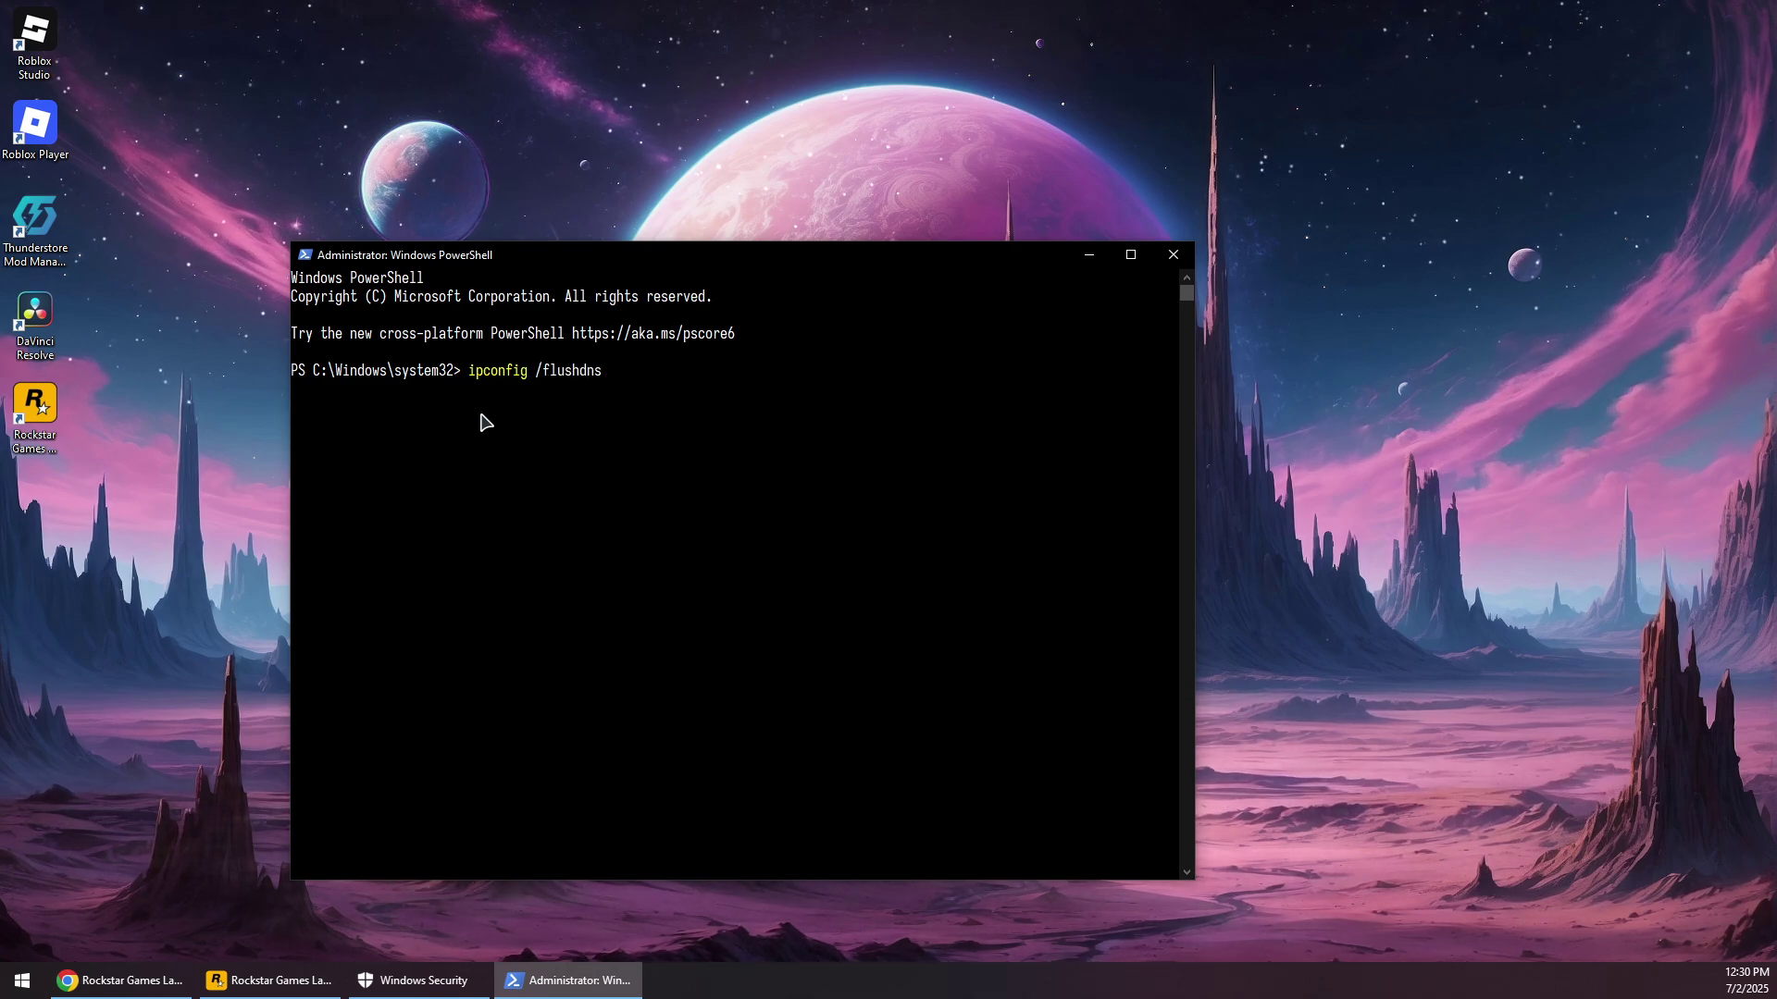
key(Return)
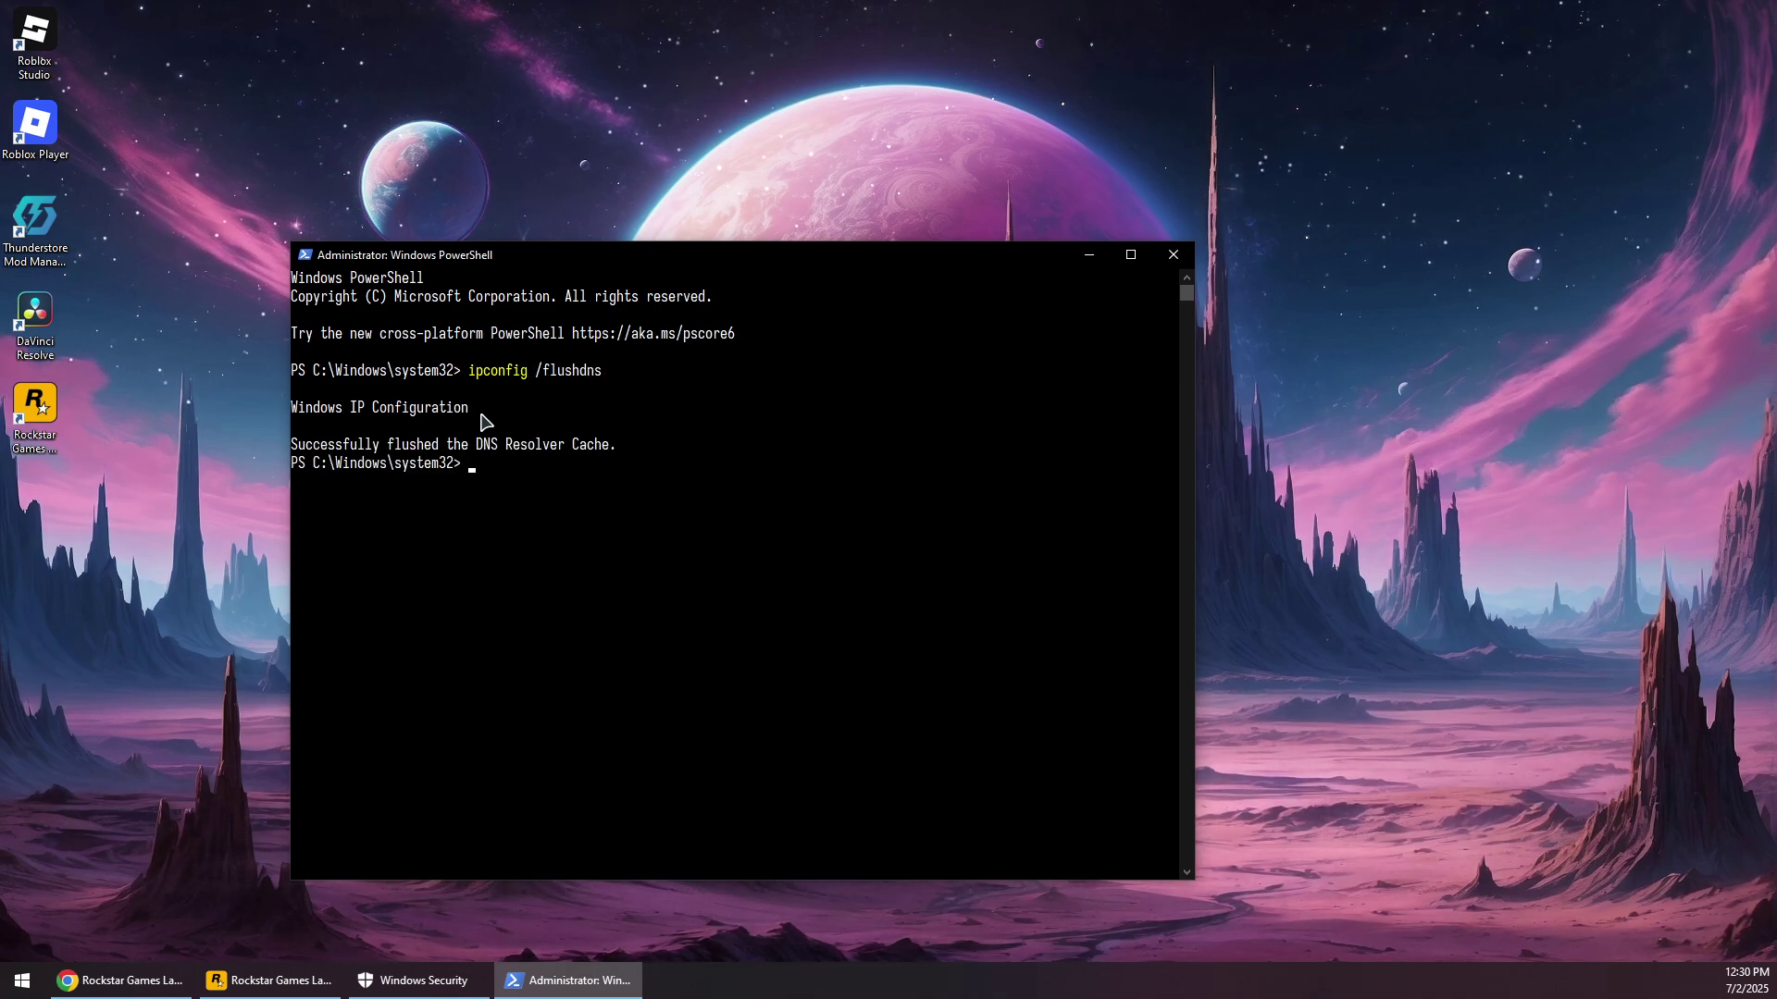
Close PowerShell and reach the Ethernet adapter in Network Connections via Ethernet settings
click(1172, 254)
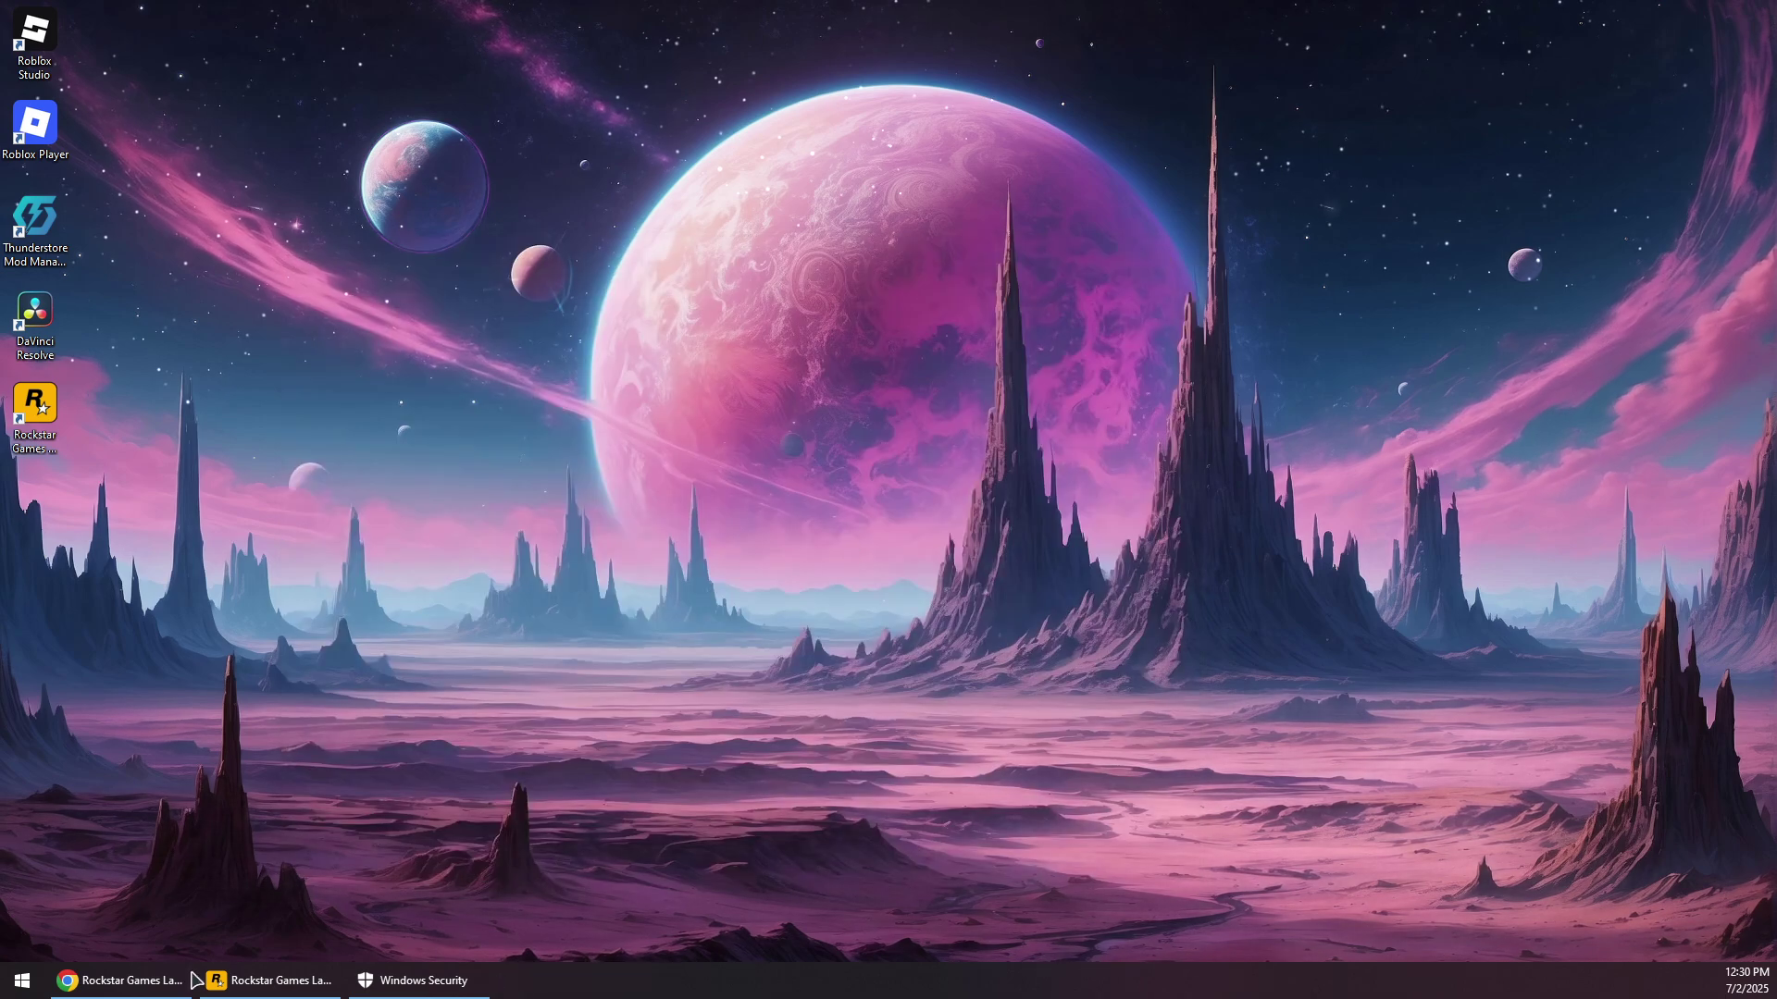
click(23, 980)
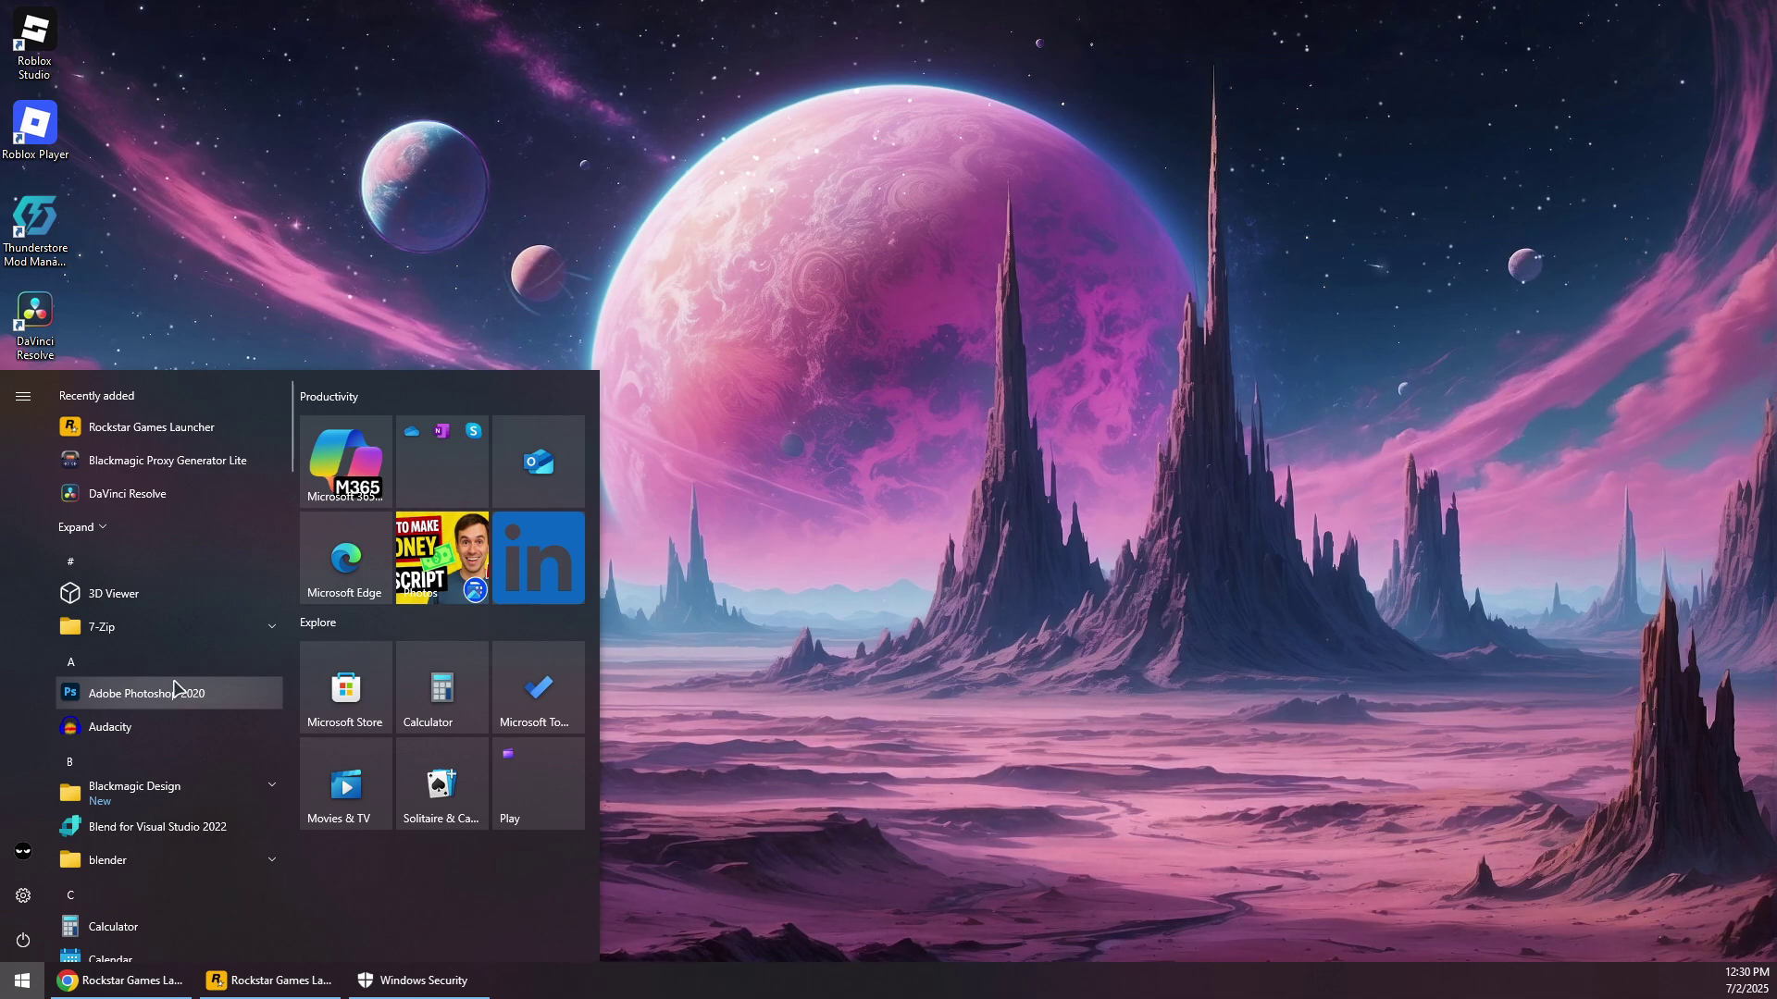
text(network)
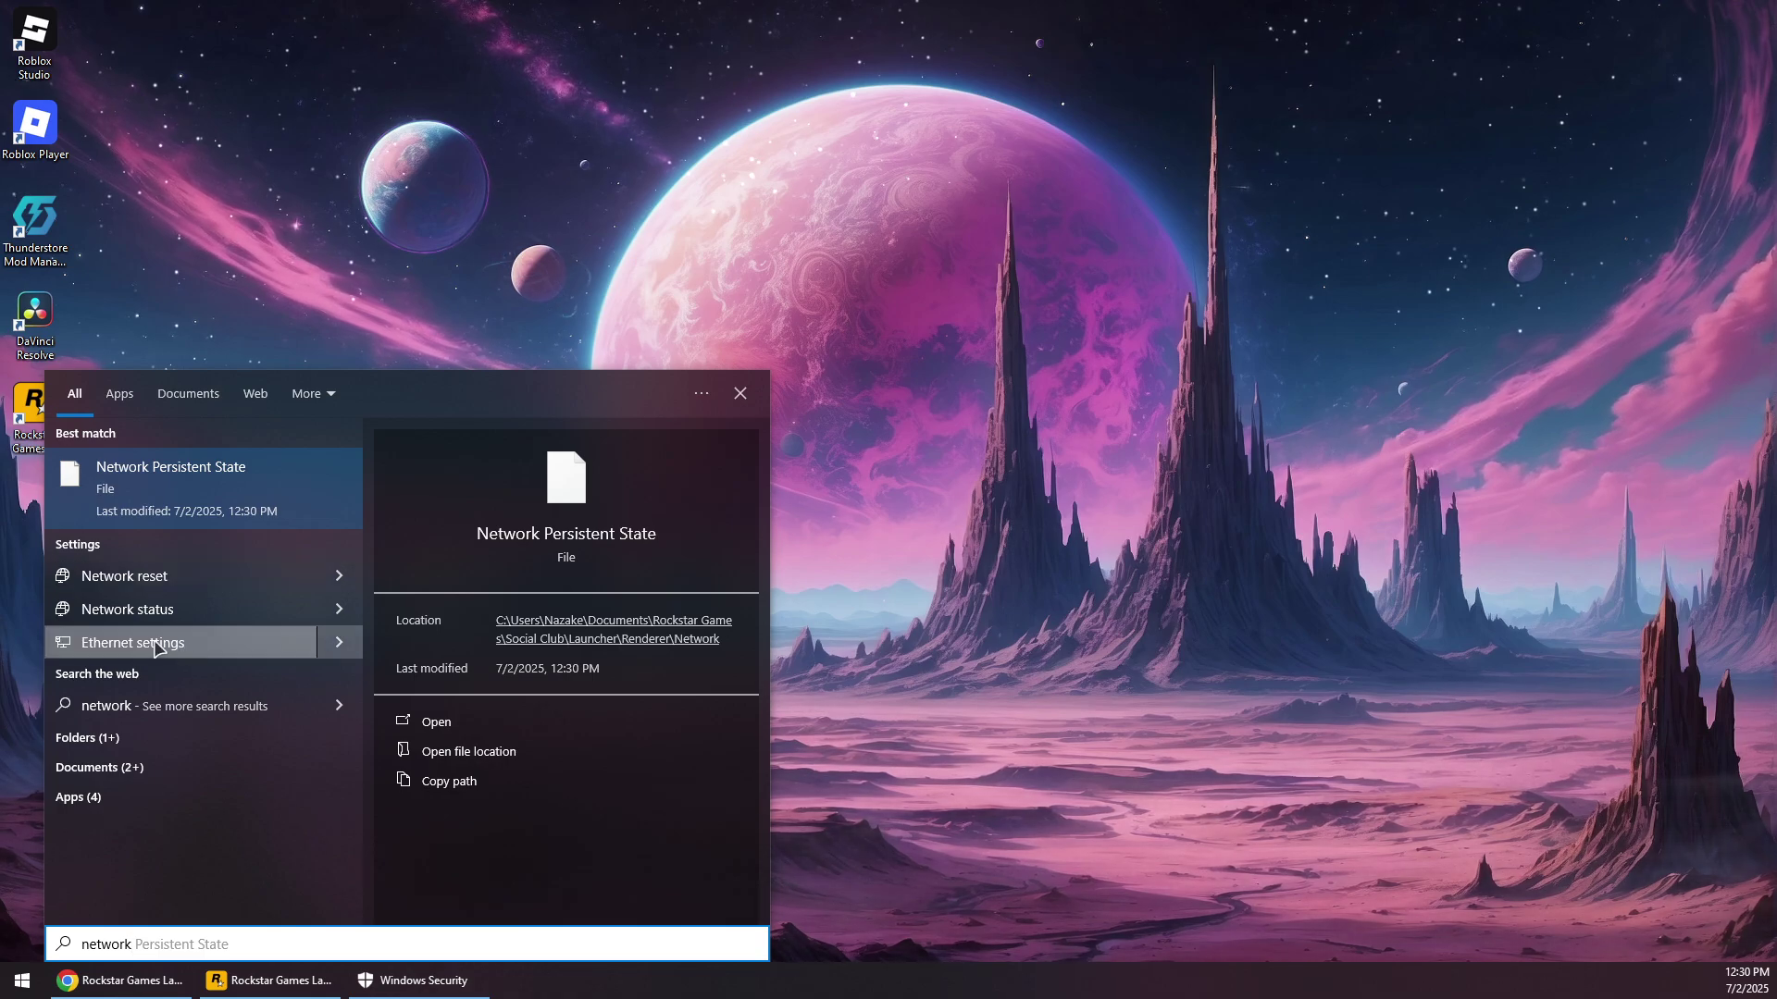
click(162, 645)
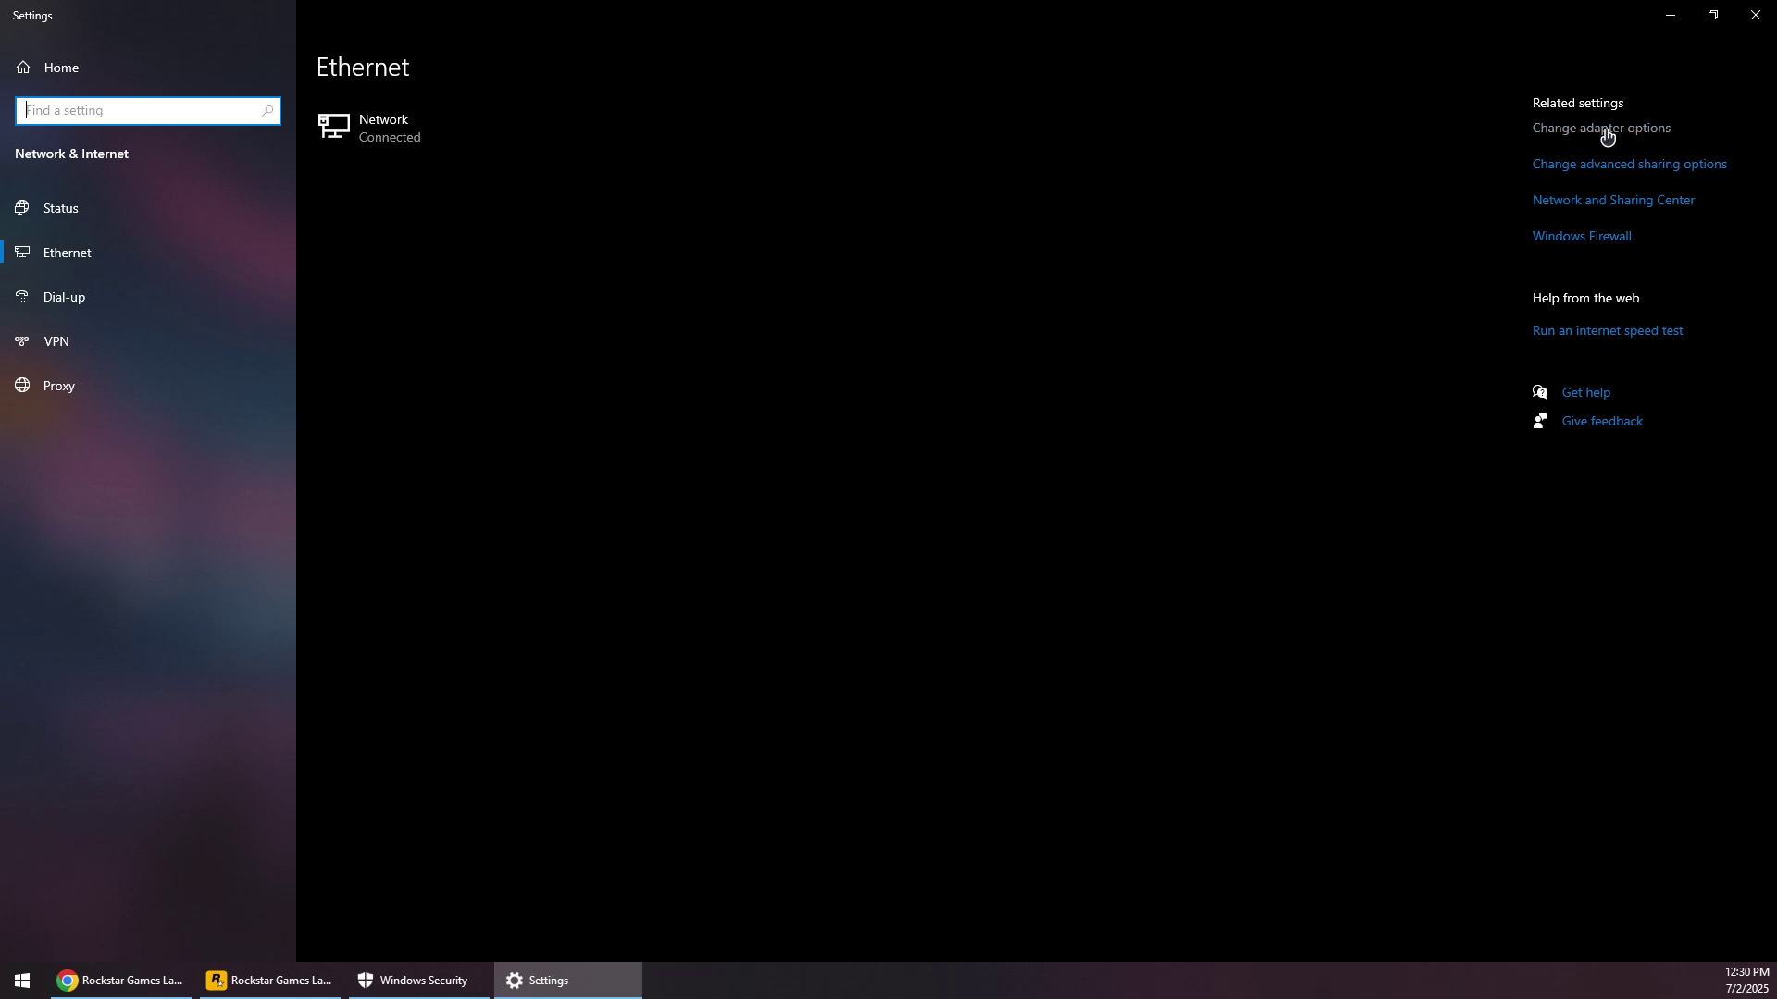
click(1596, 135)
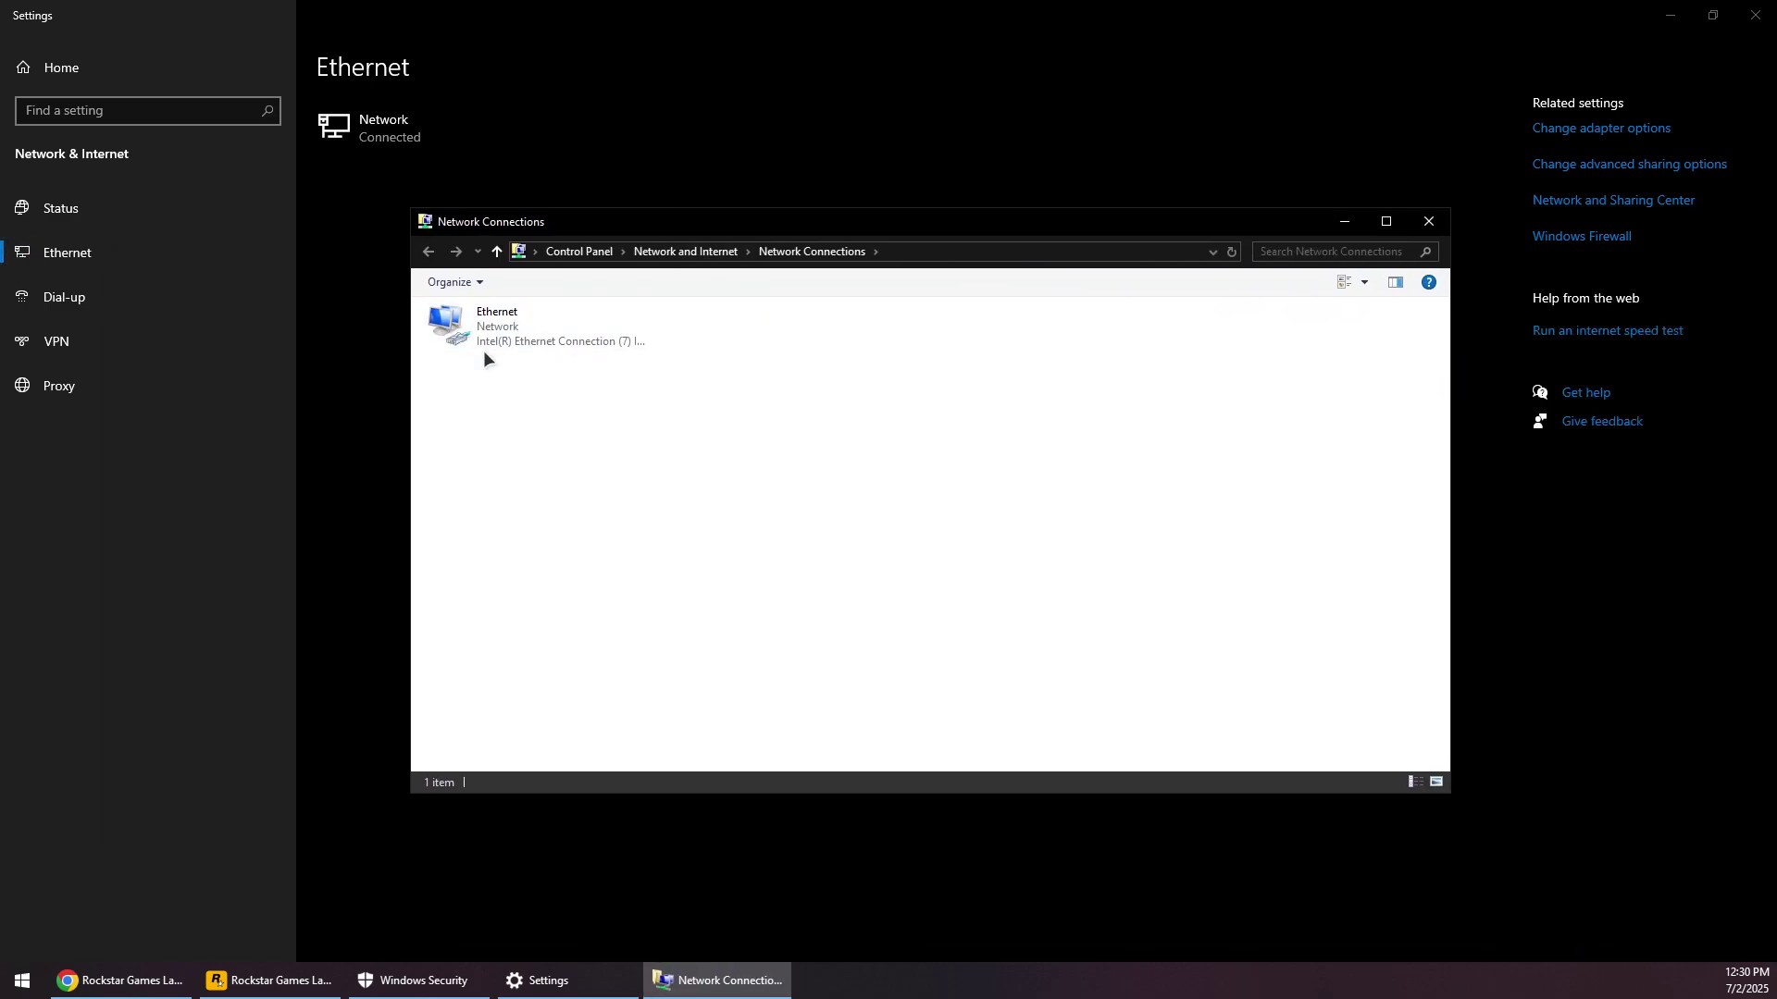
right_click(529, 322)
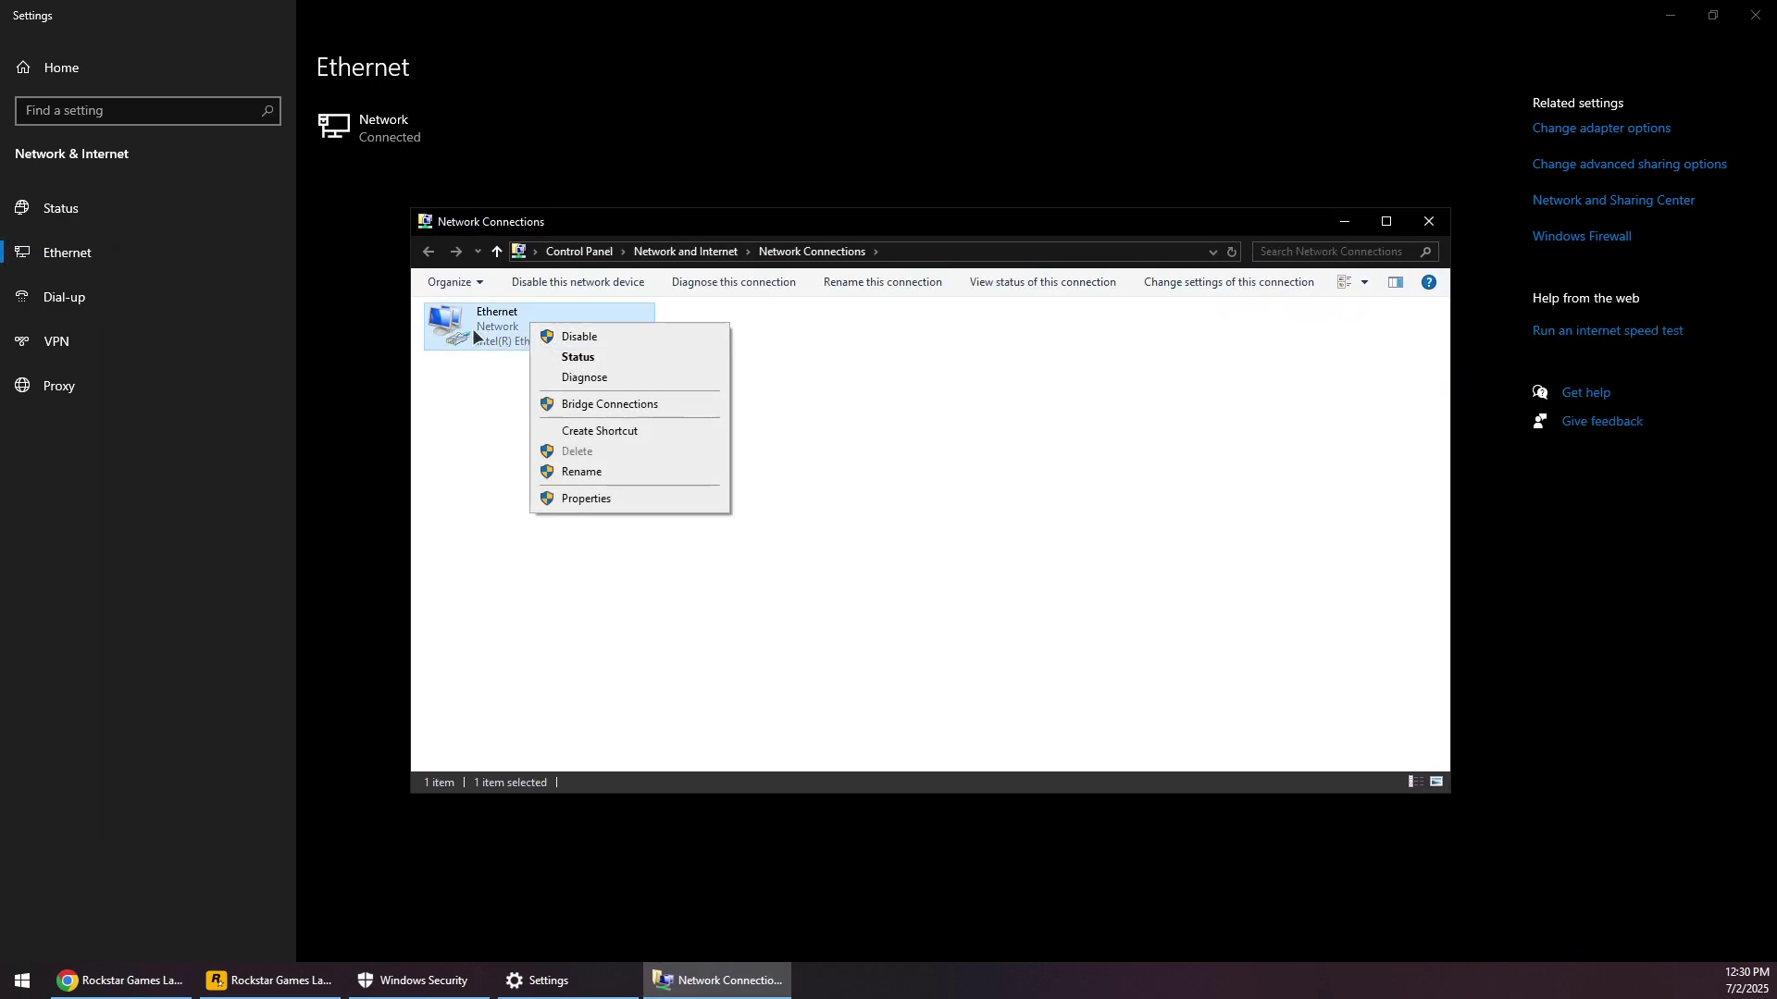
Open the Ethernet adapter's IPv4 properties and switch to manually entered DNS server addresses
click(587, 499)
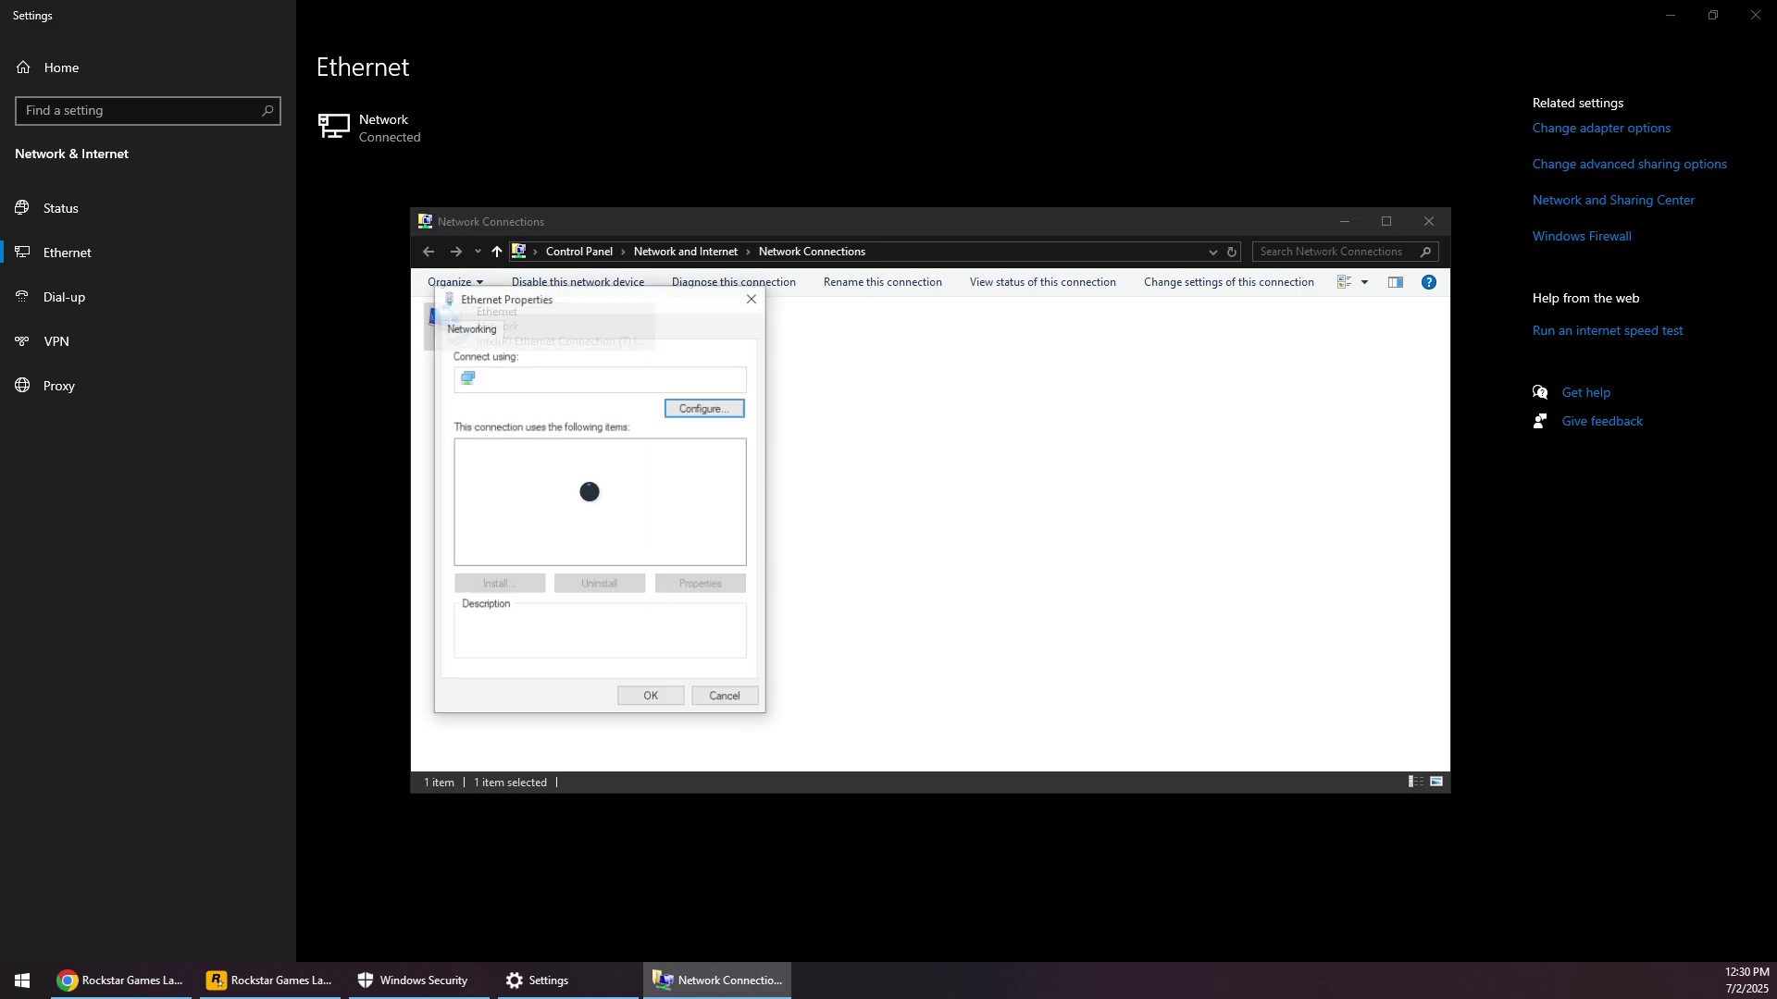
click(526, 496)
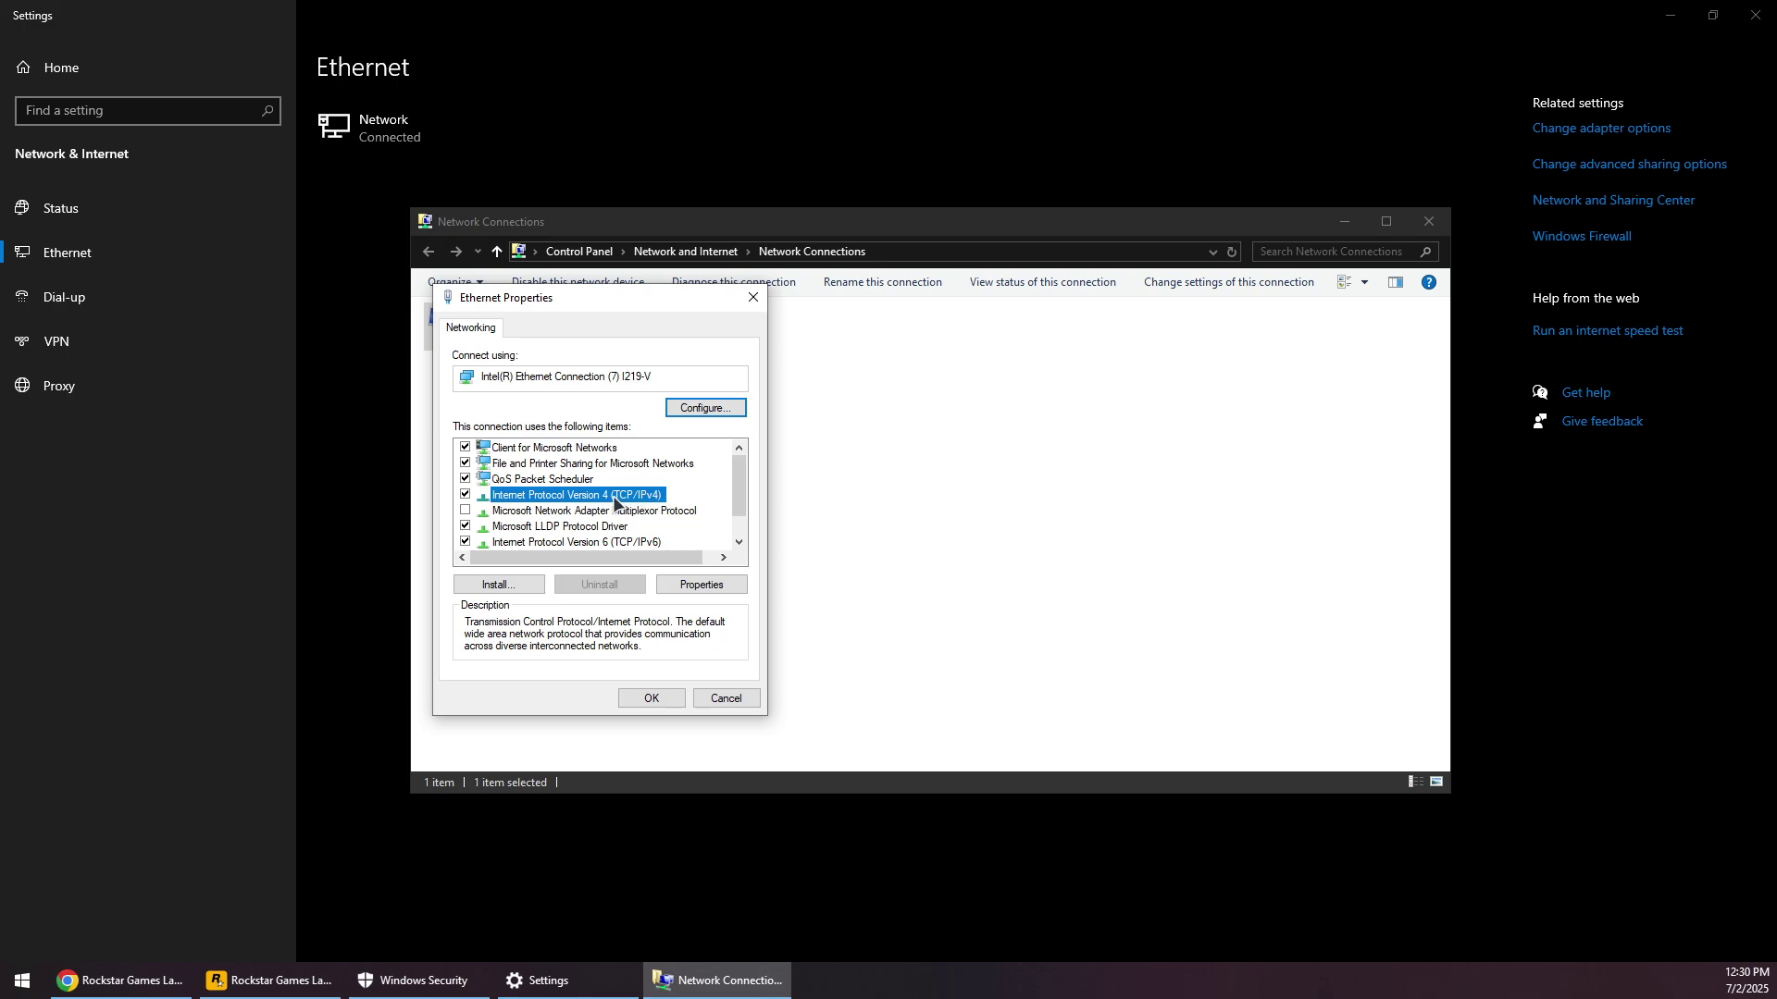
double_click(613, 498)
drag(594, 366, 618, 276)
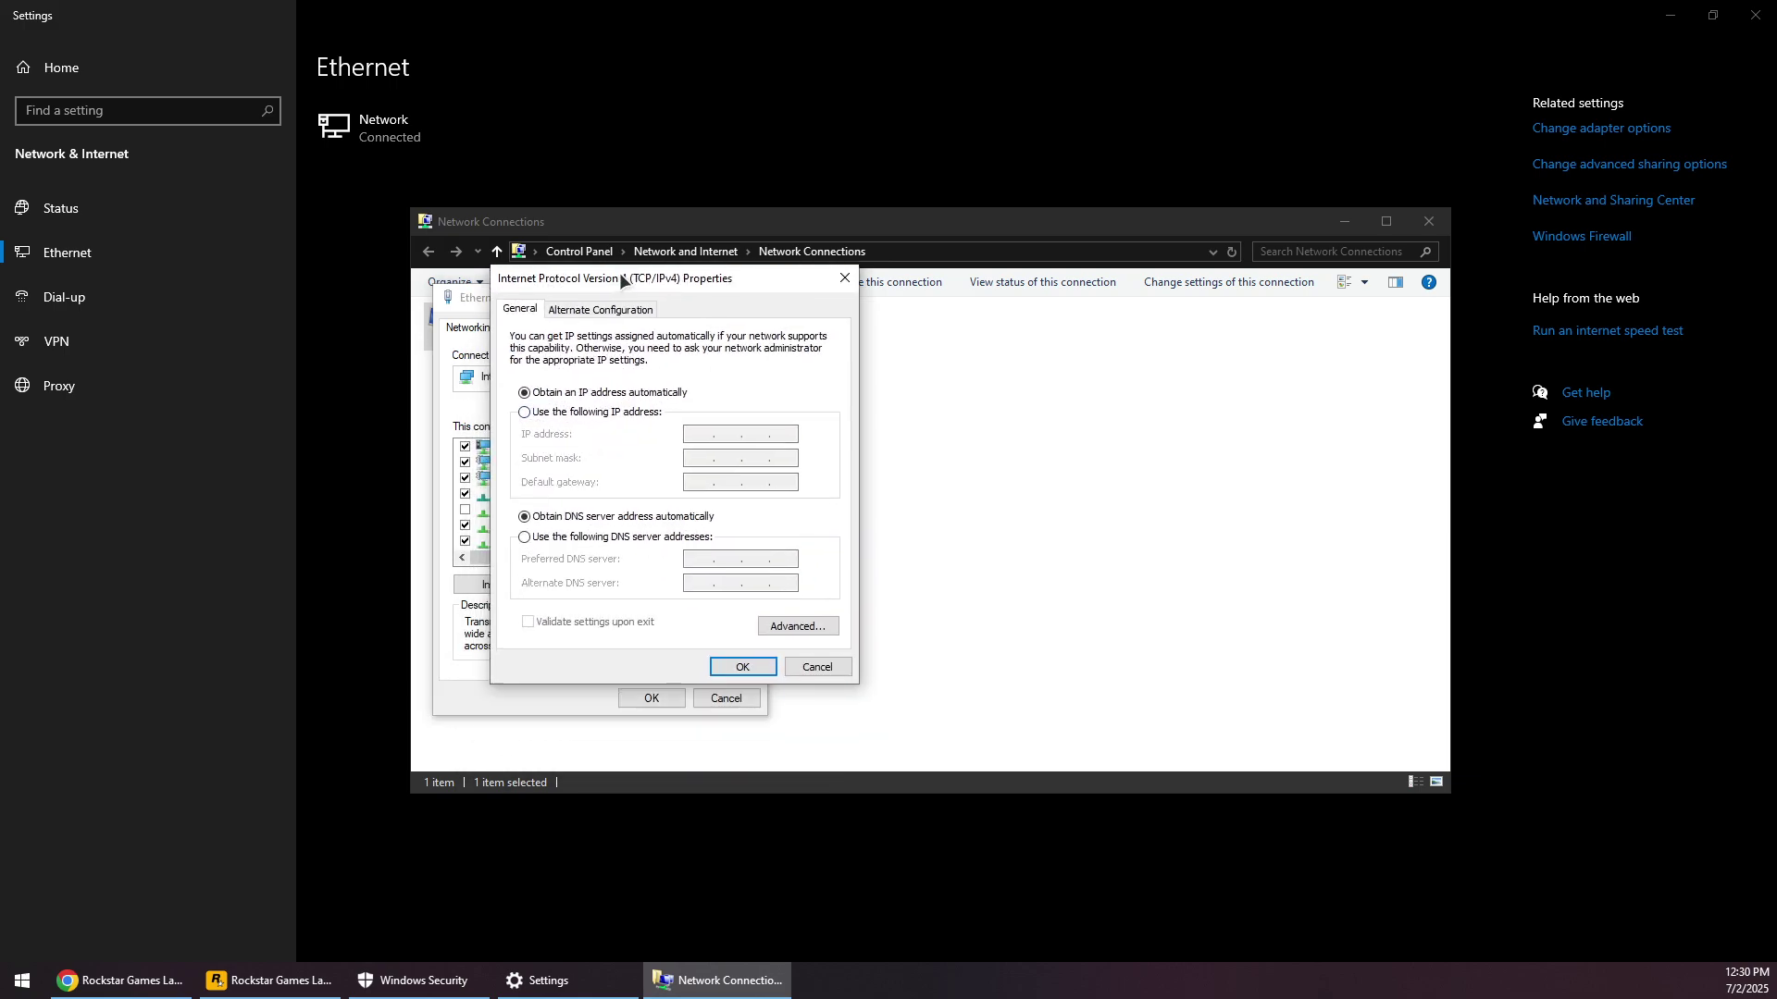
click(524, 532)
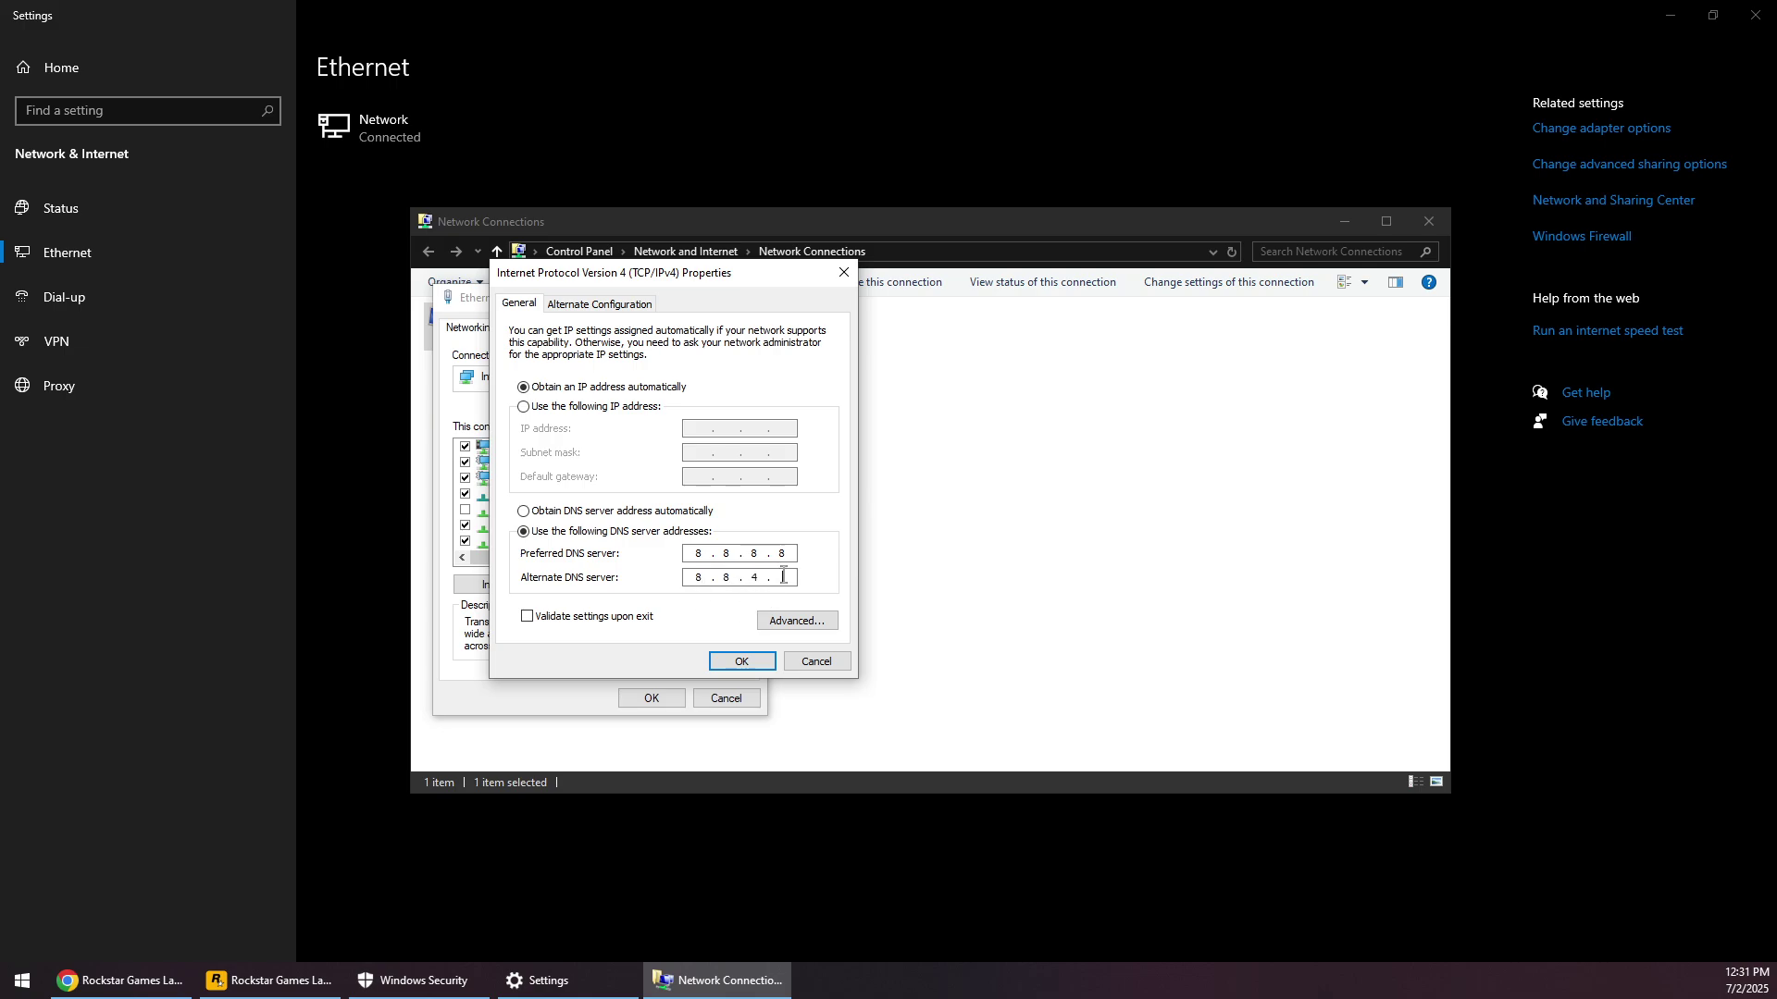
Apply DNS 8.8.8.8/8.8.4.4, disable and re-enable the Ethernet adapter, and close Network Connections
click(744, 663)
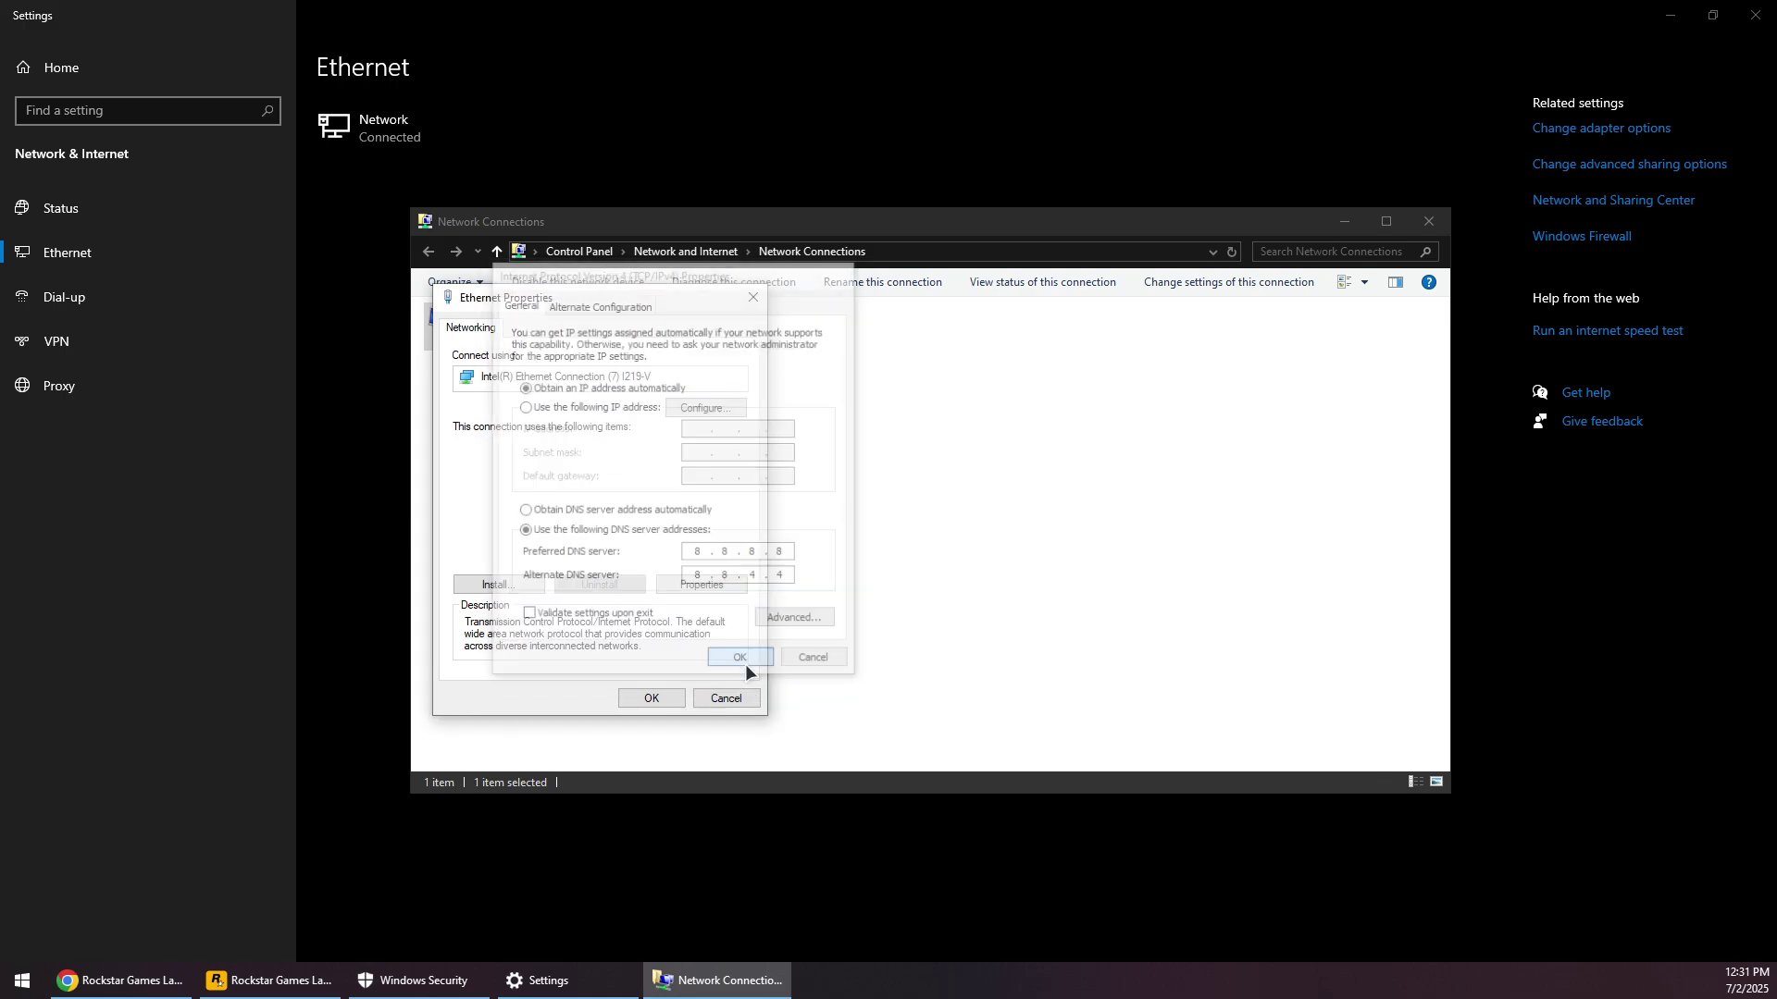
click(649, 700)
right_click(510, 324)
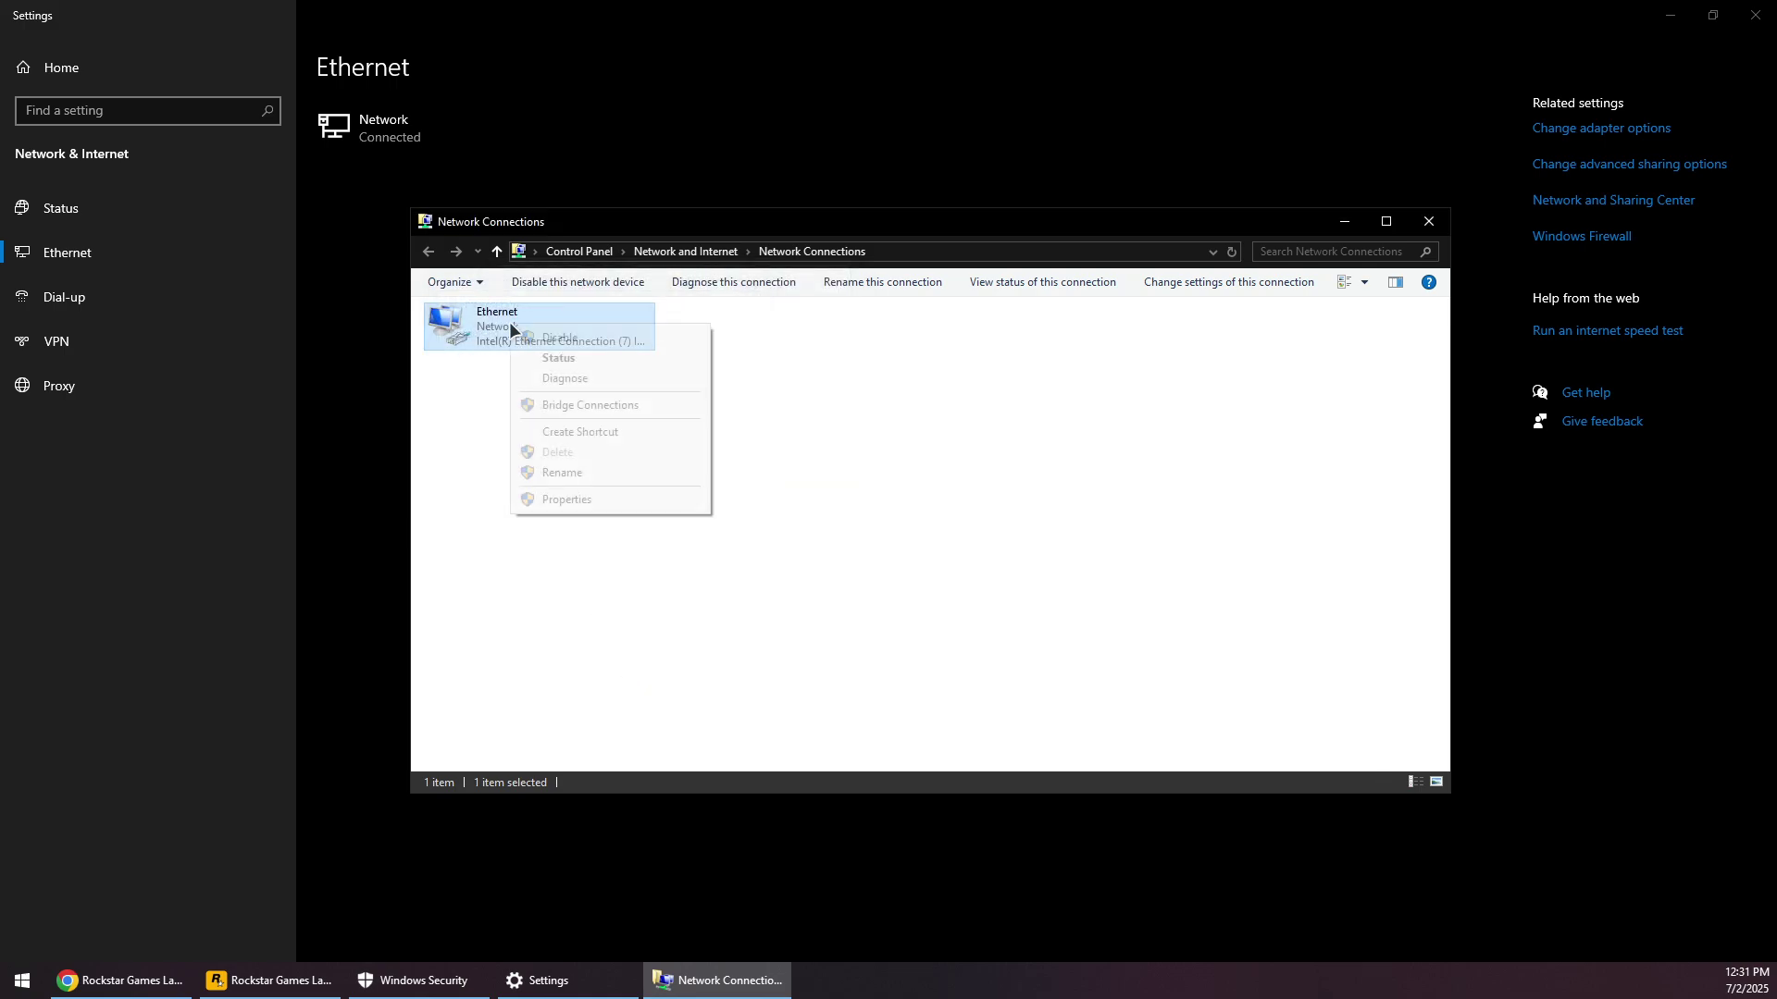
click(564, 339)
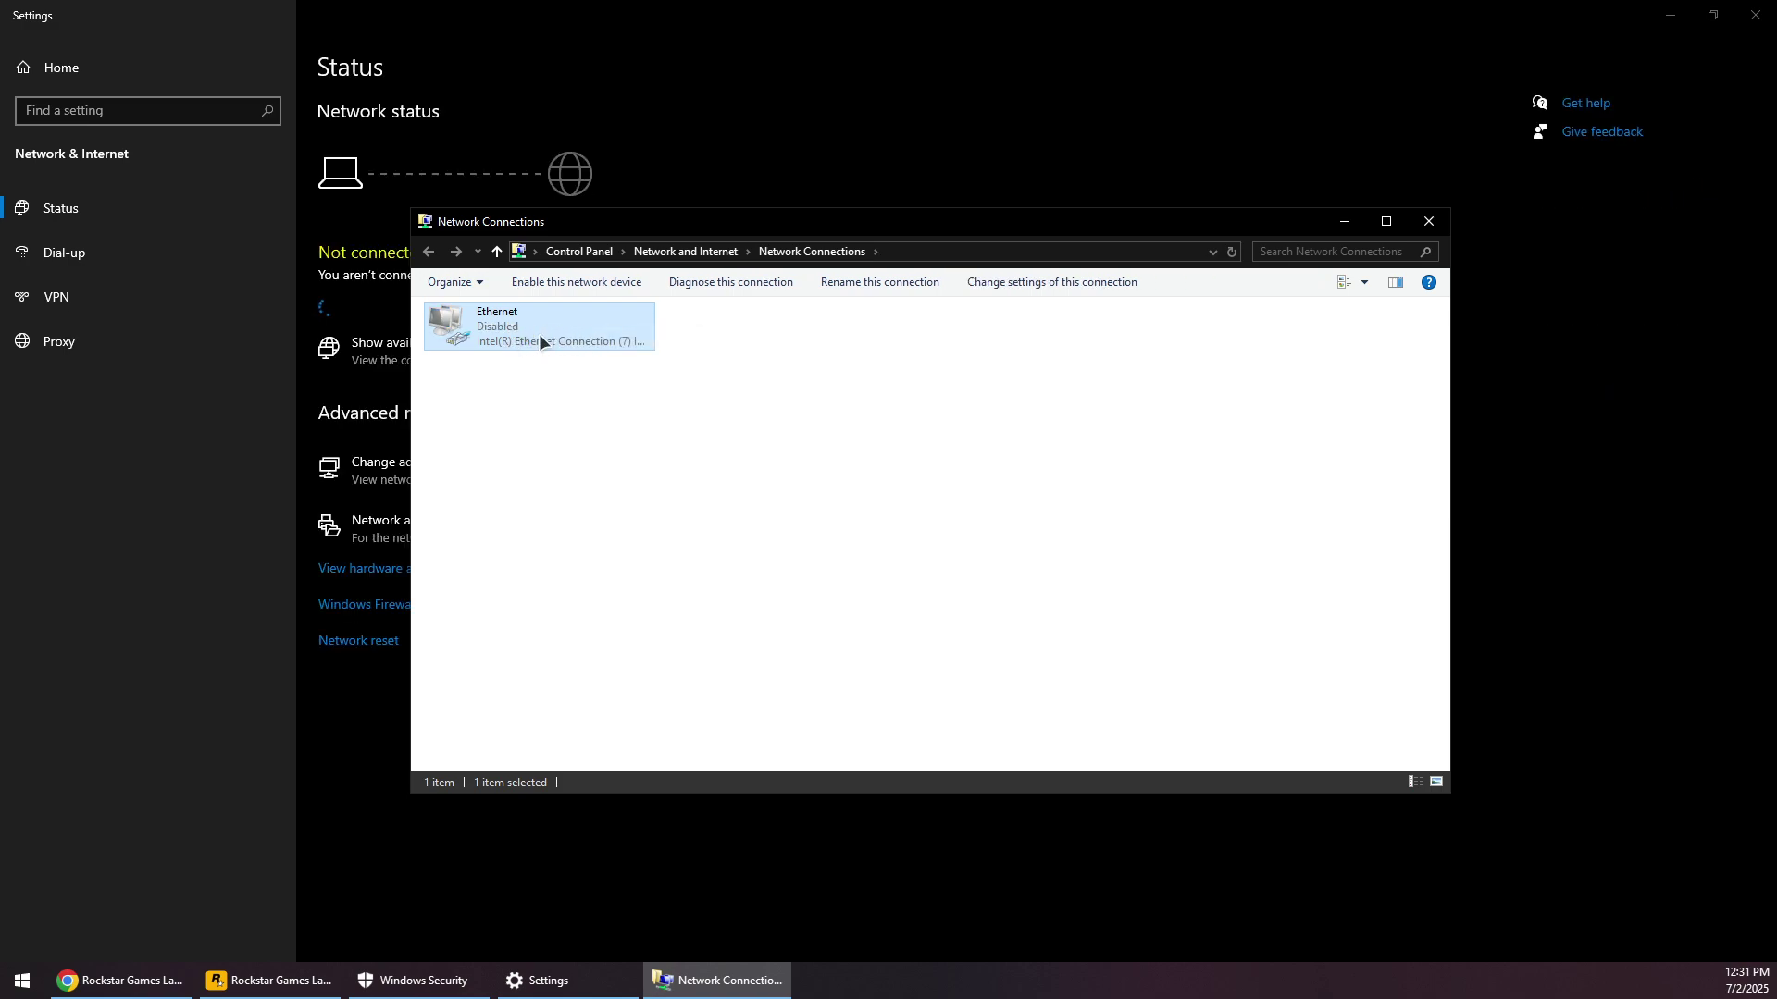
right_click(520, 320)
click(570, 335)
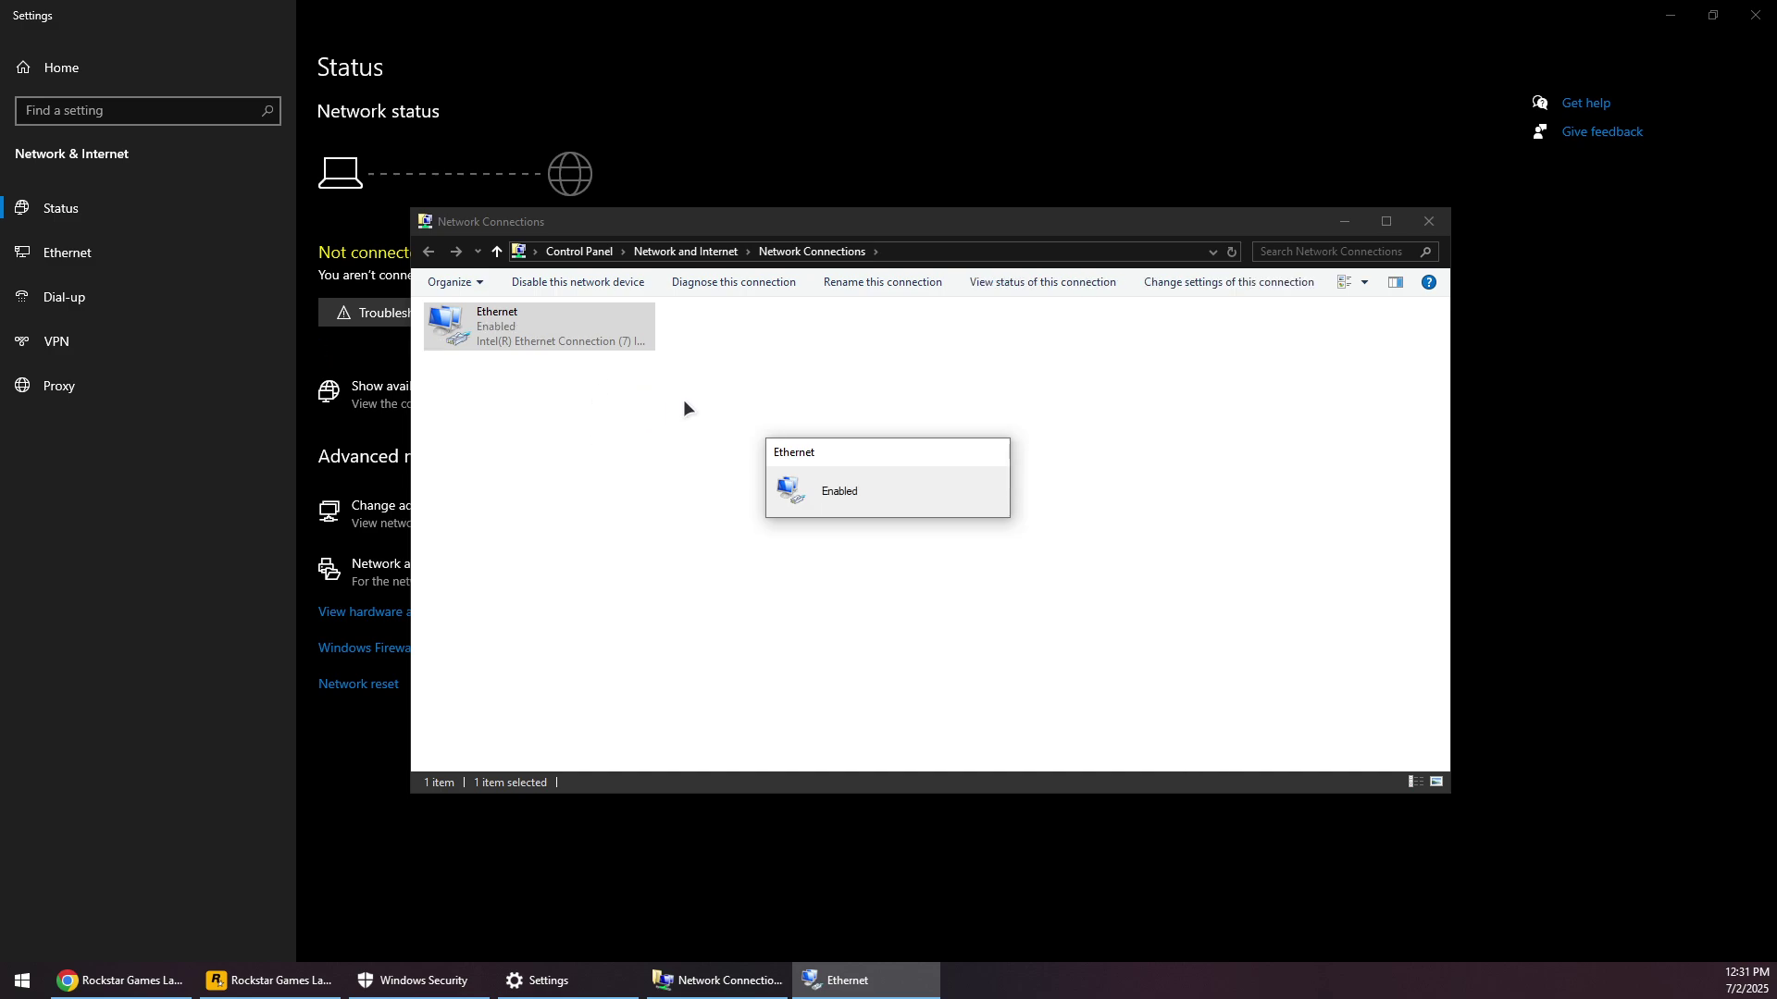
click(635, 440)
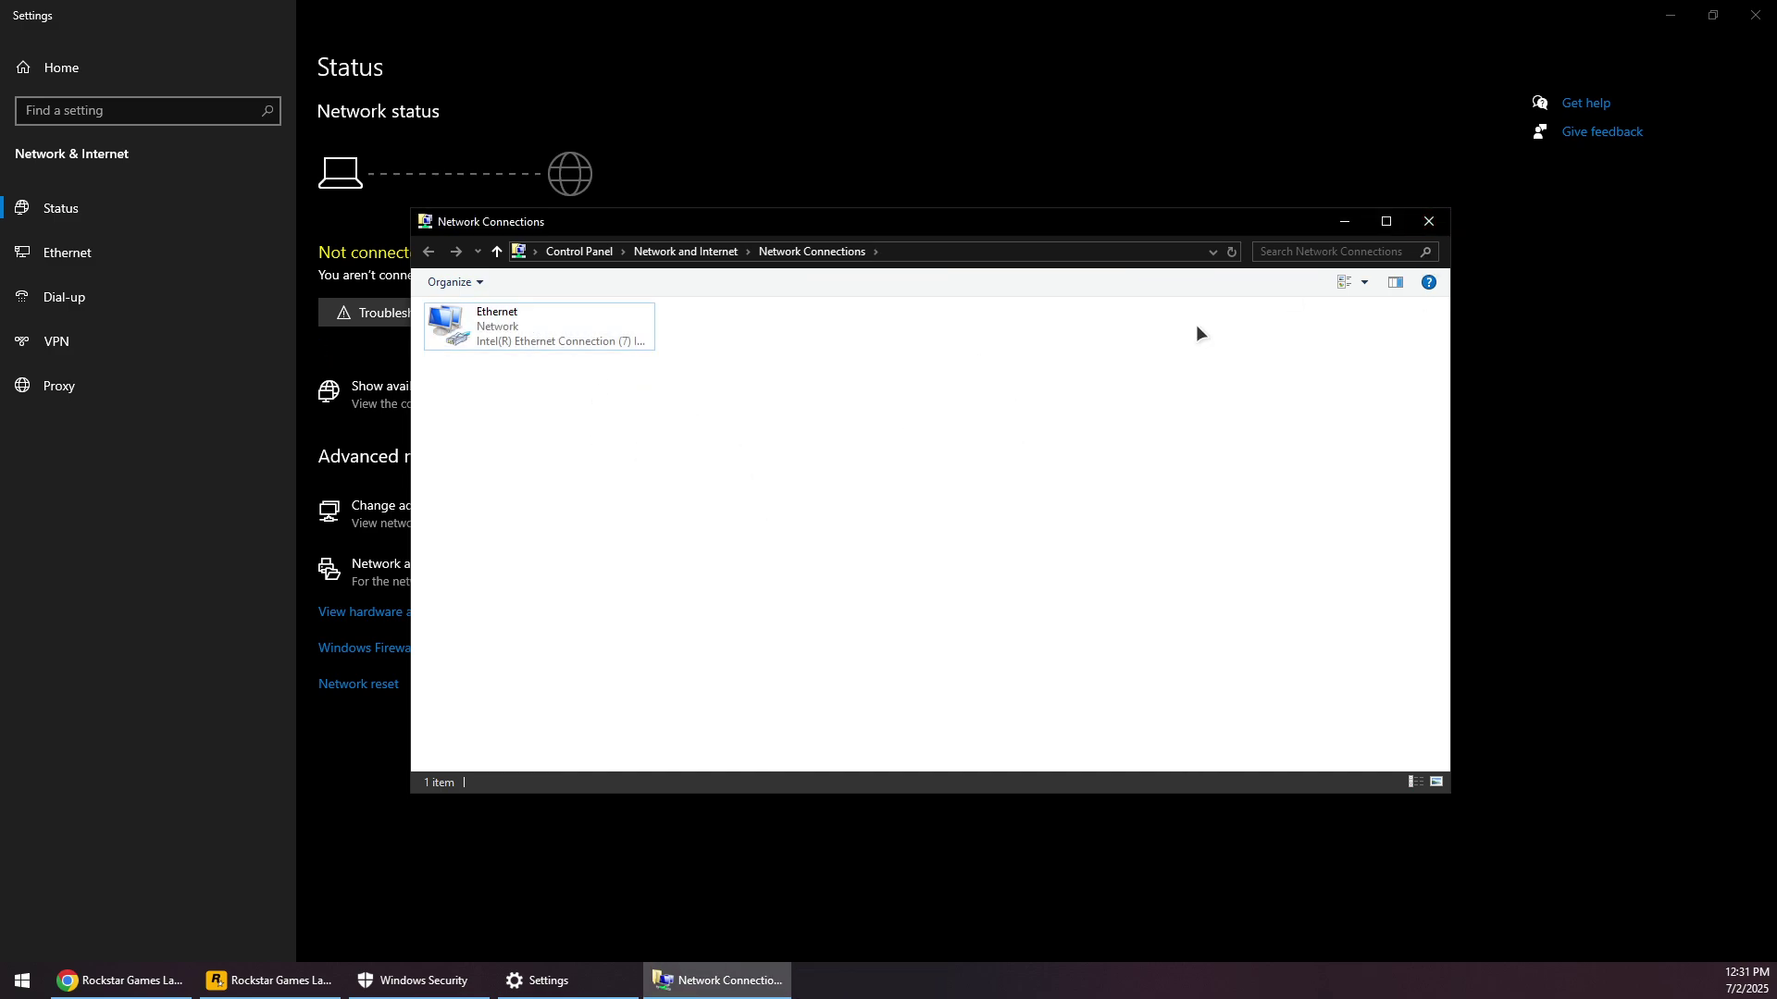
click(1429, 221)
click(1755, 15)
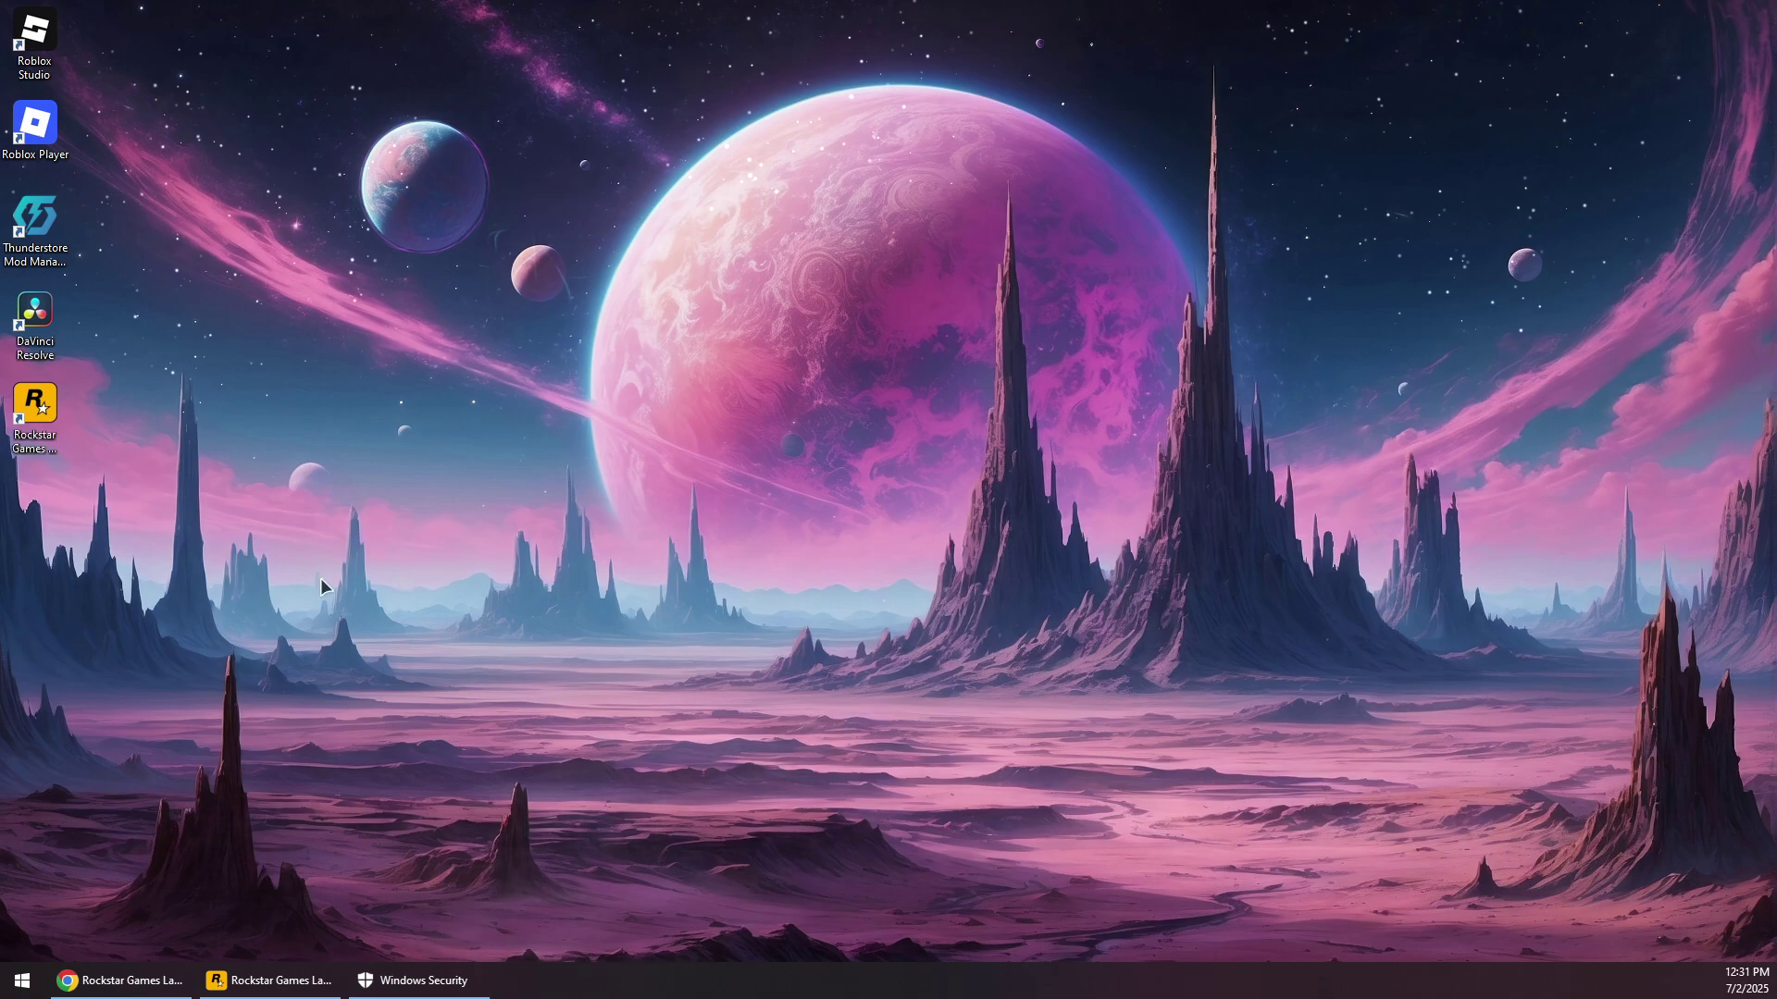
right_click(39, 408)
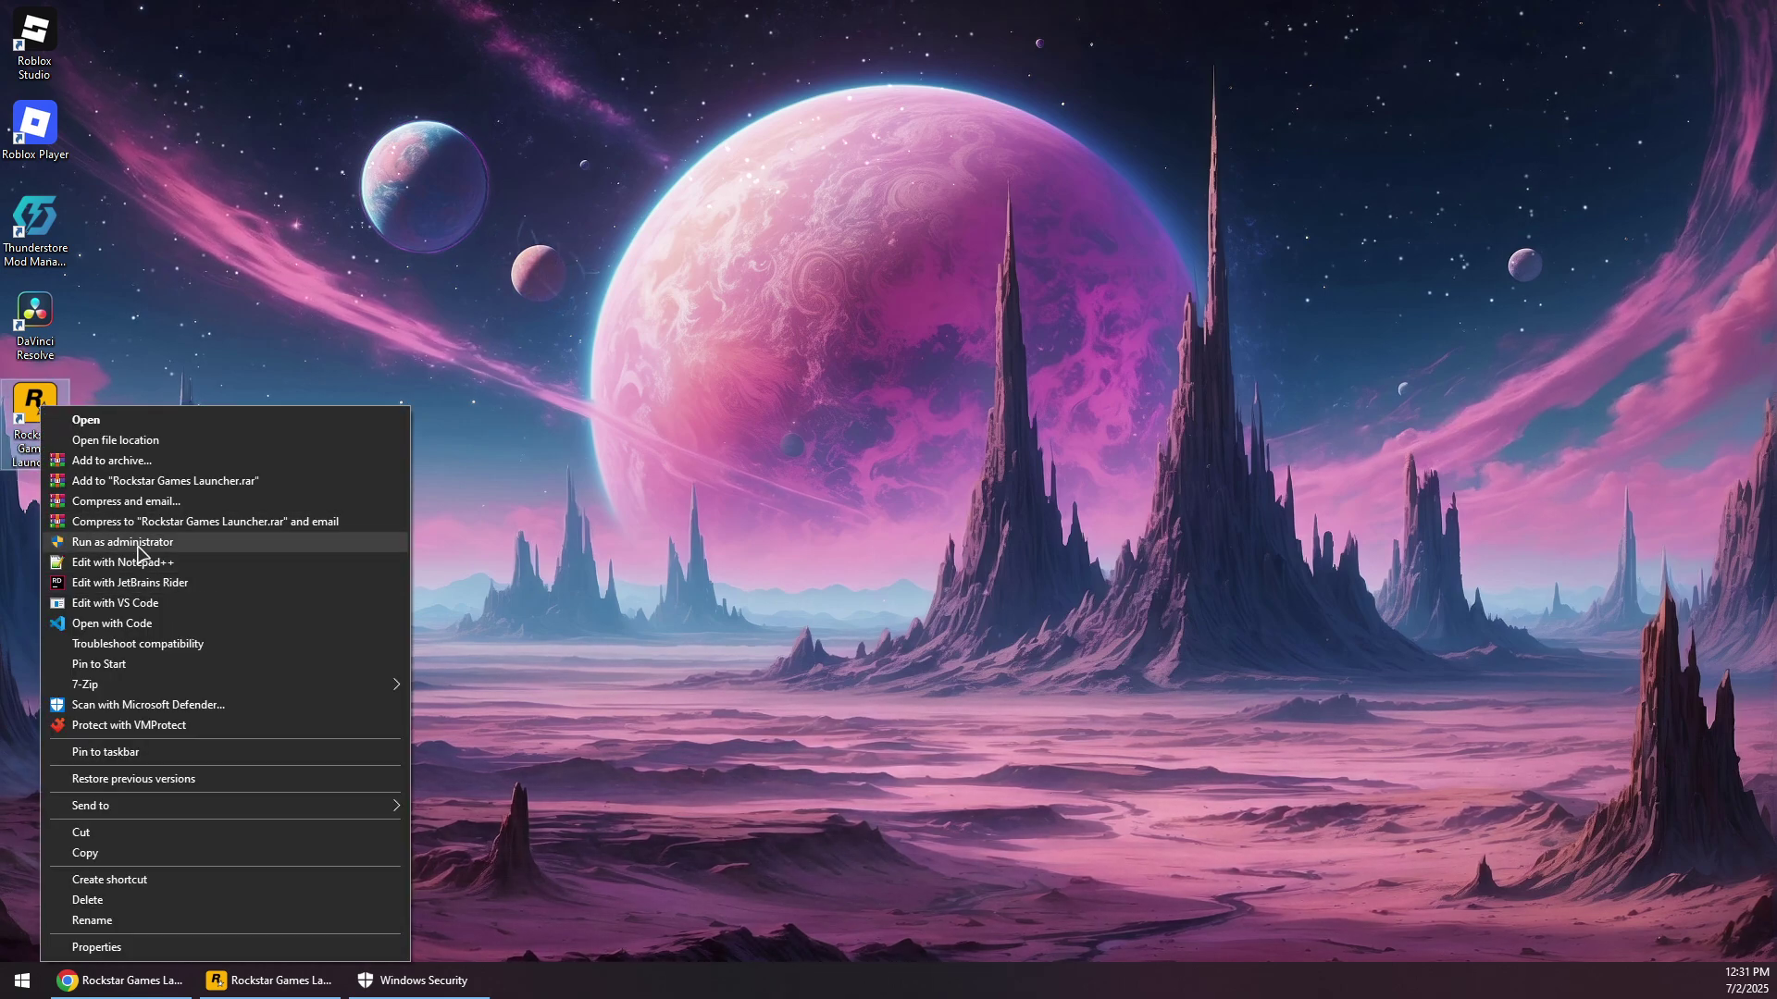
click(230, 380)
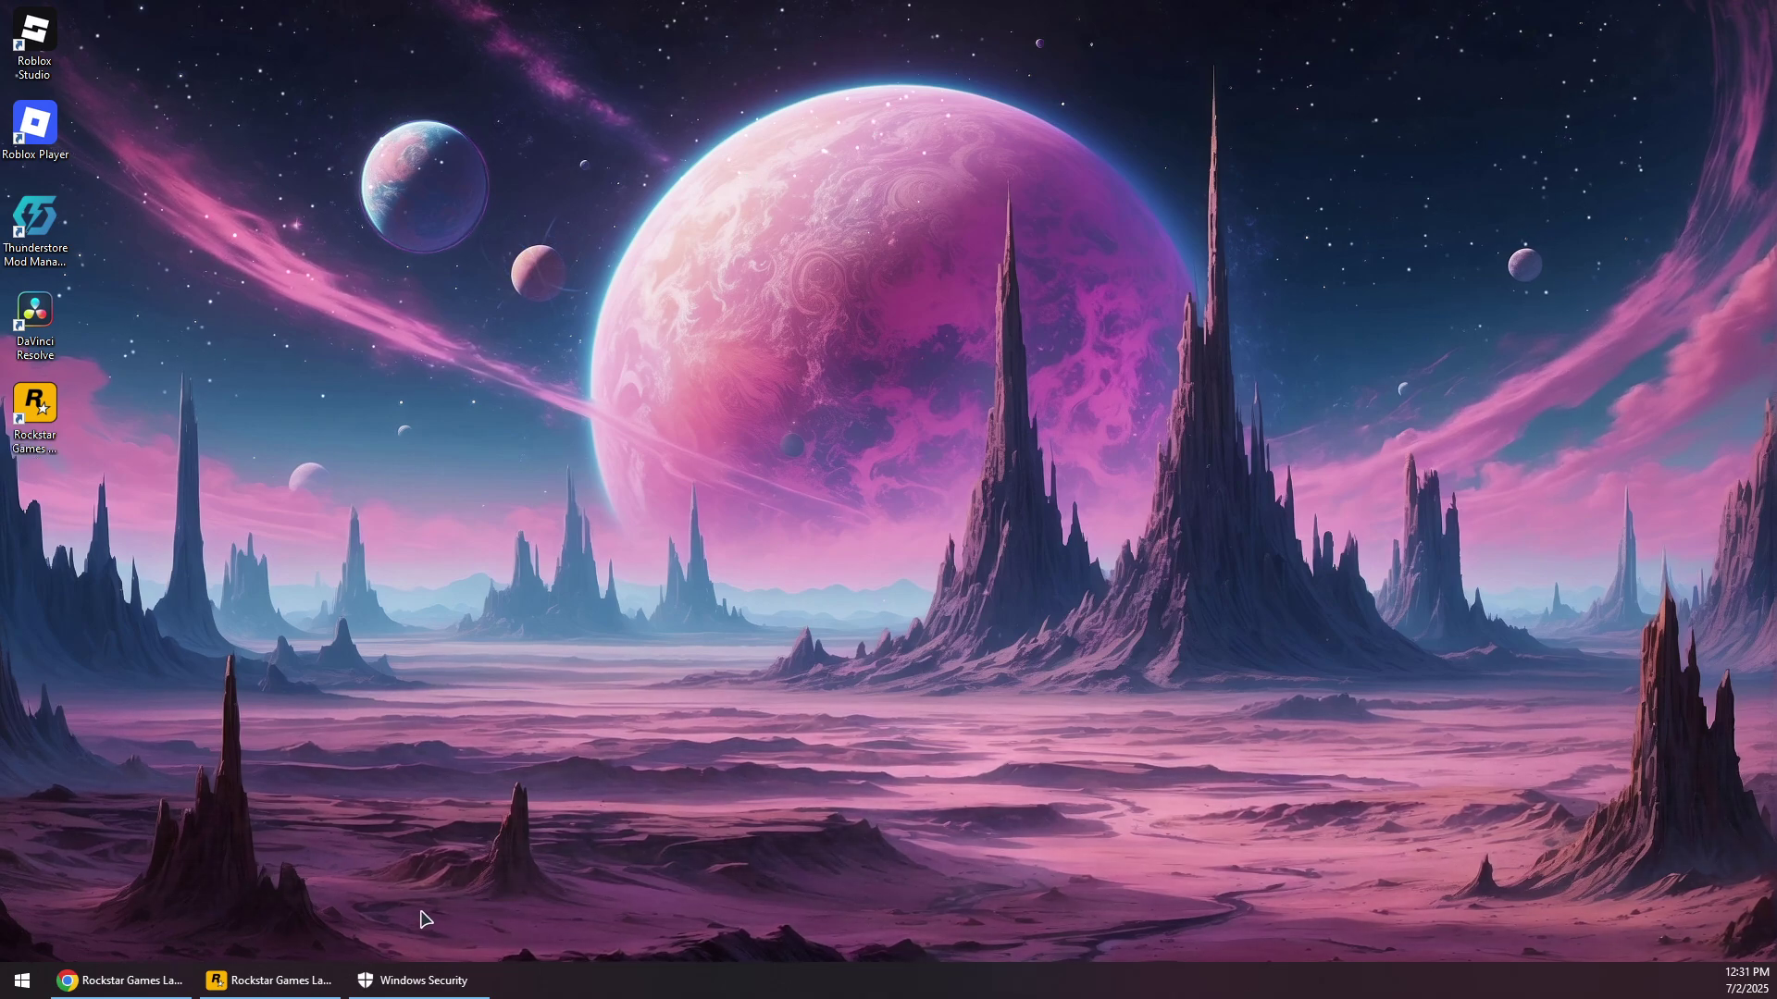
click(141, 979)
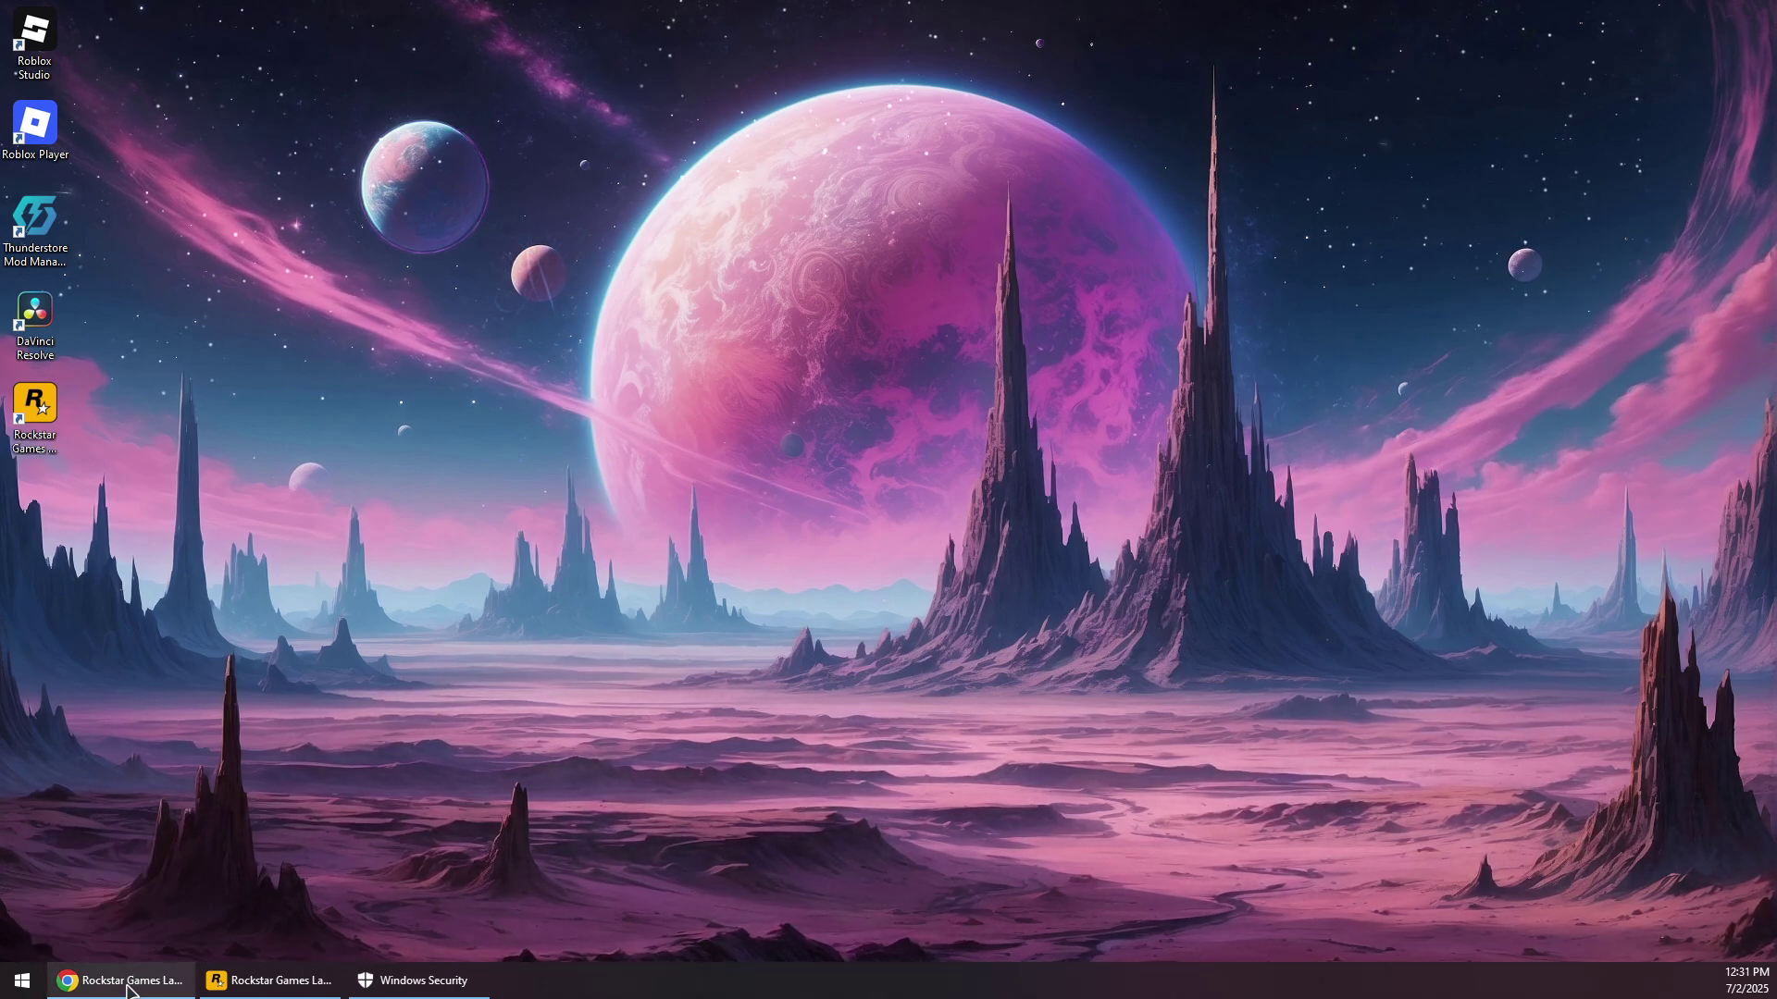
click(130, 979)
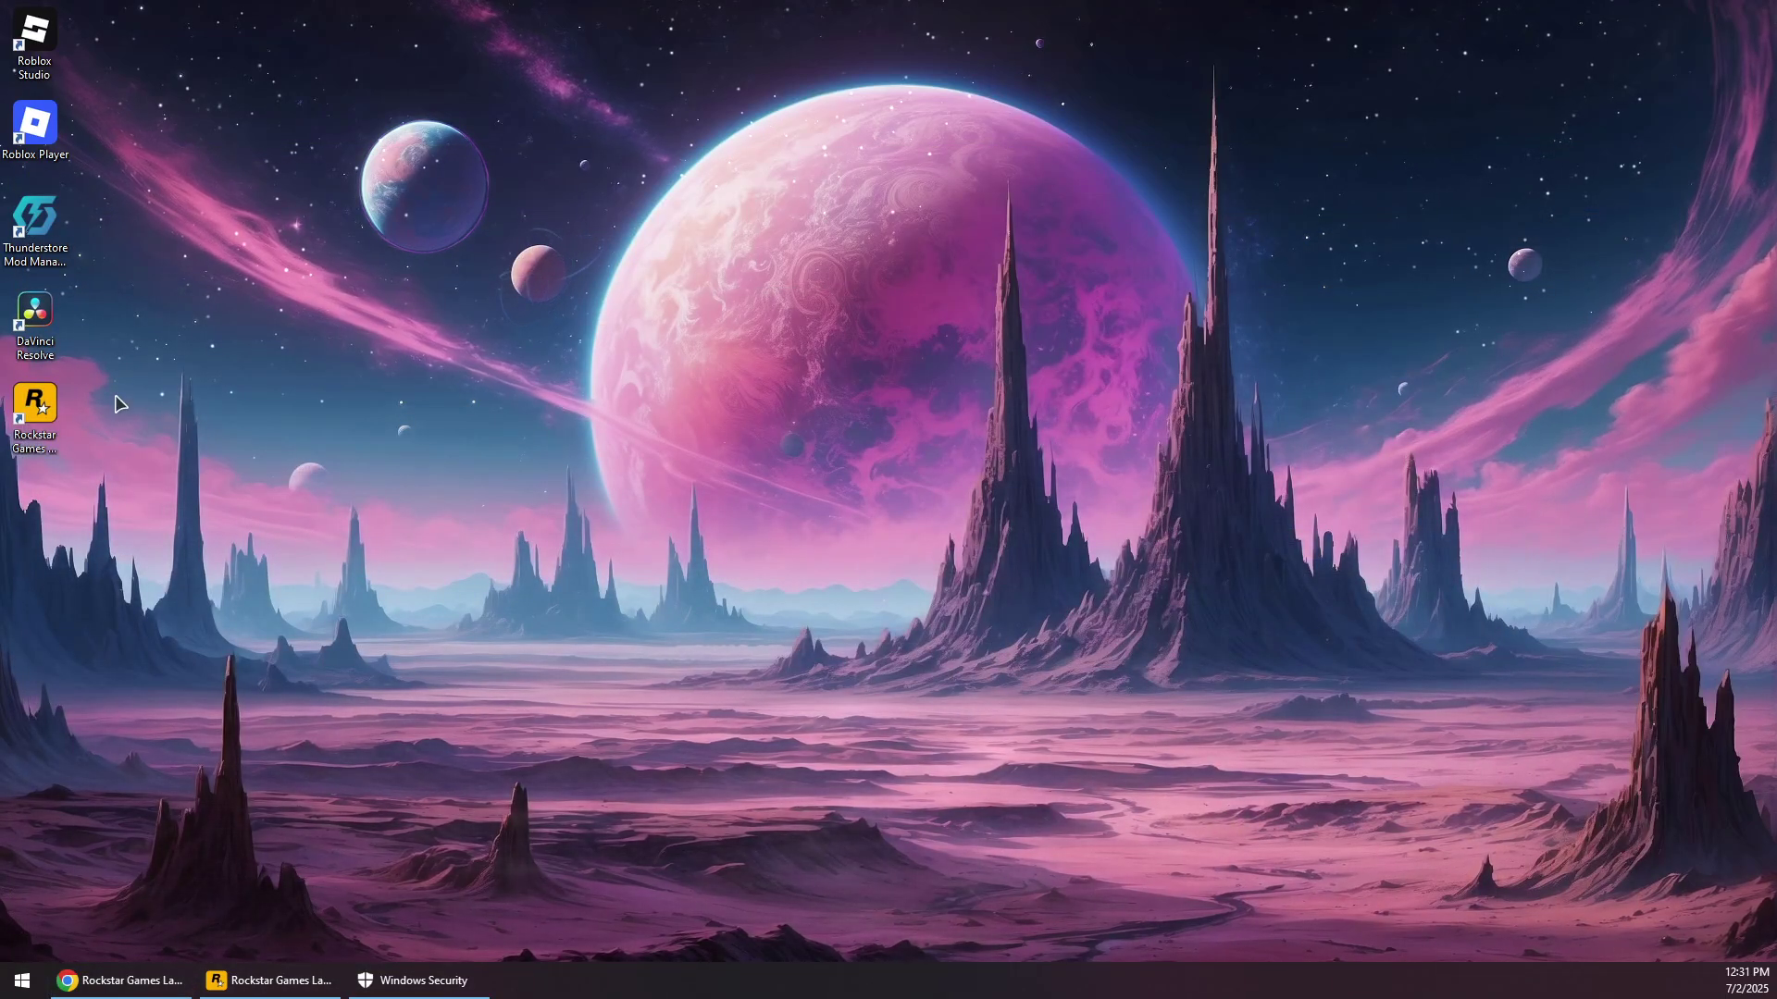
click(34, 407)
drag(173, 500, 89, 425)
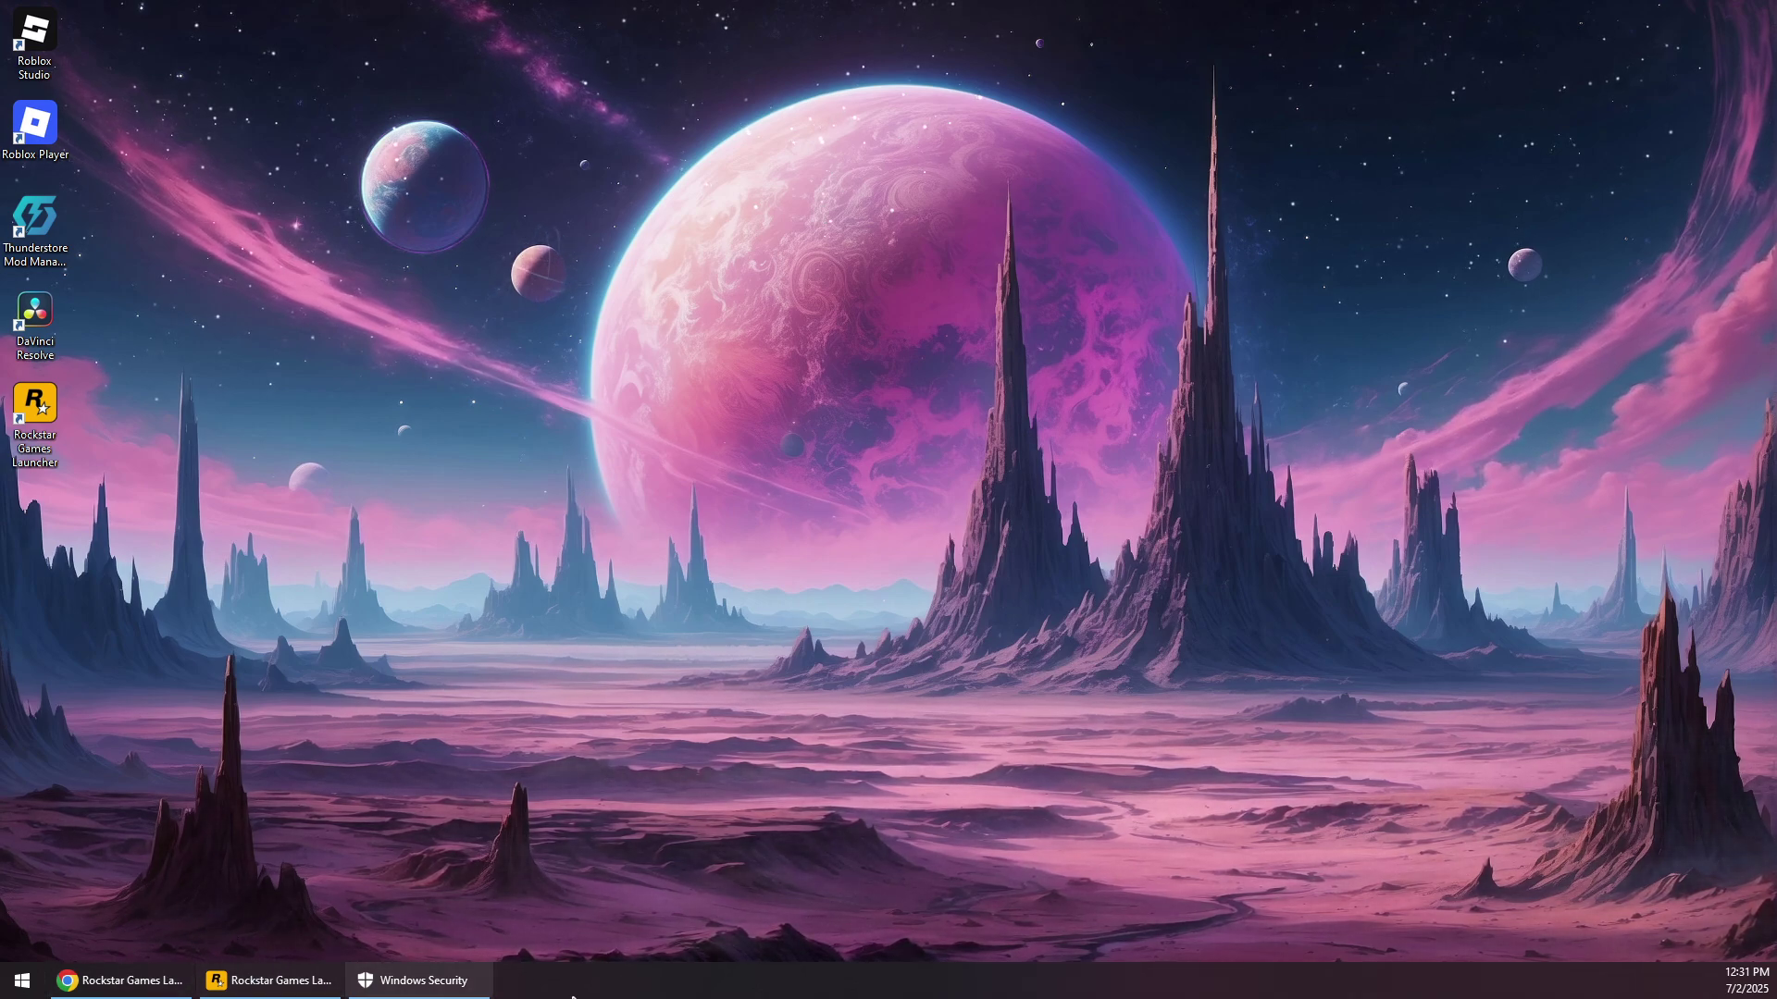
right_click(601, 981)
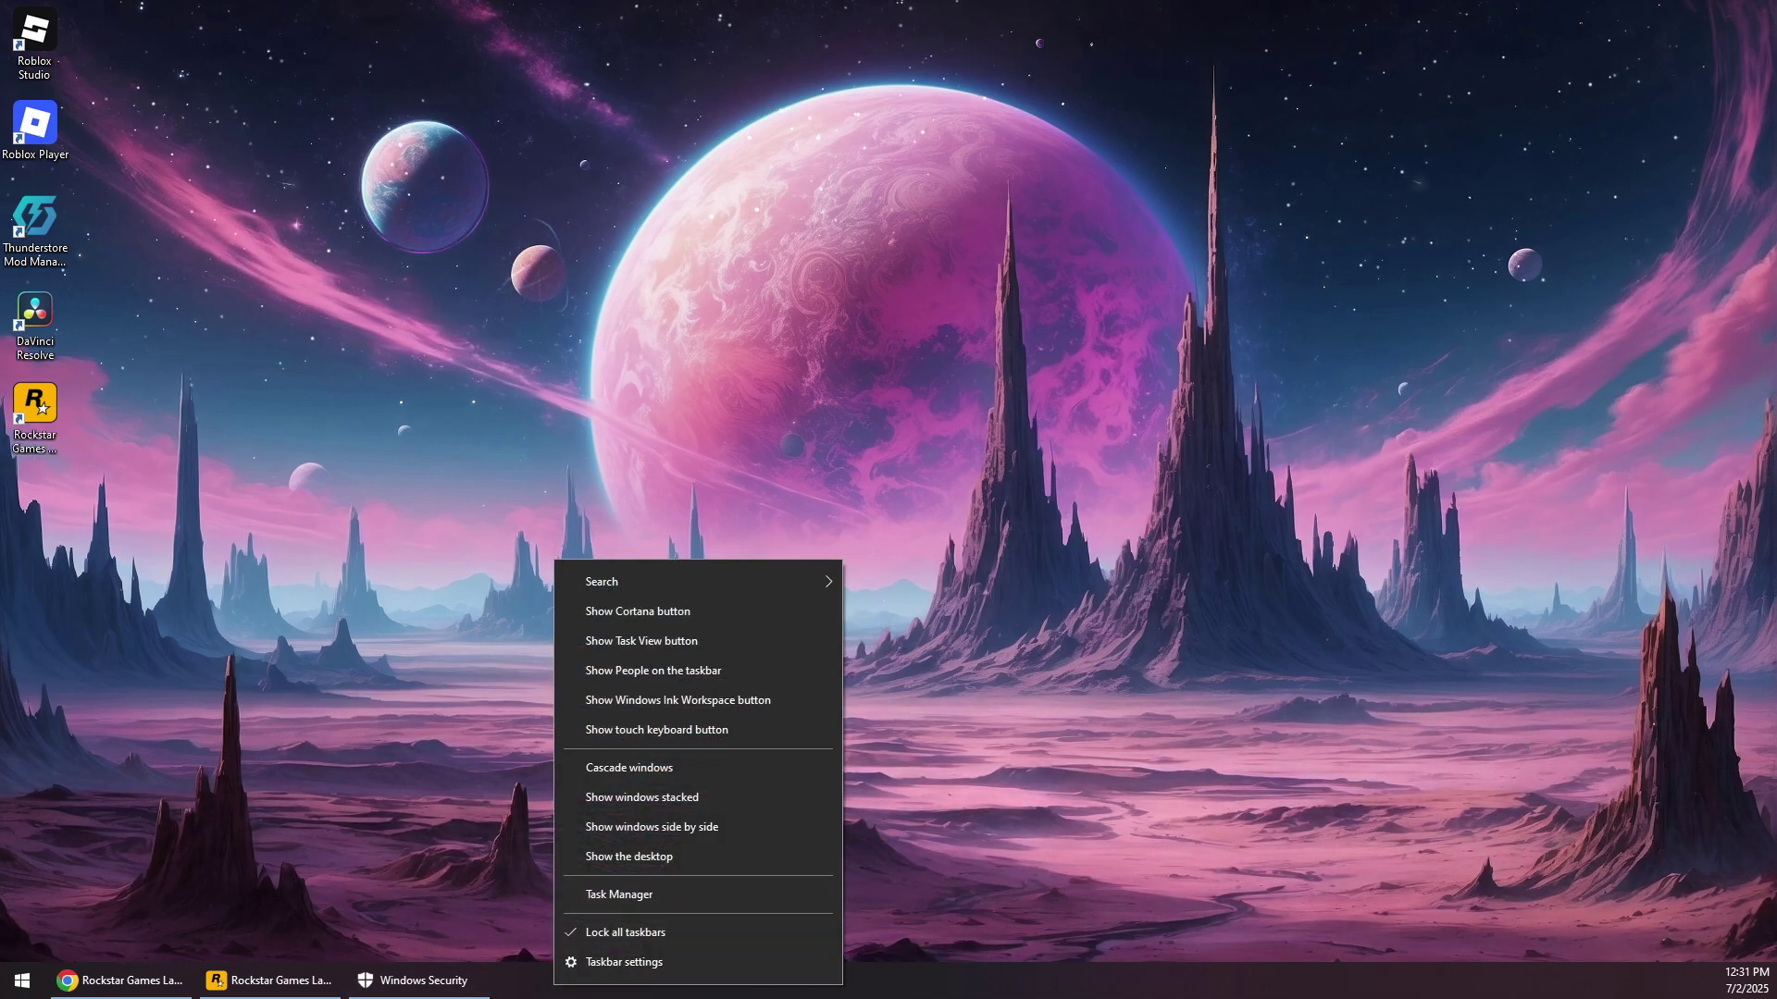
click(26, 967)
right_click(26, 967)
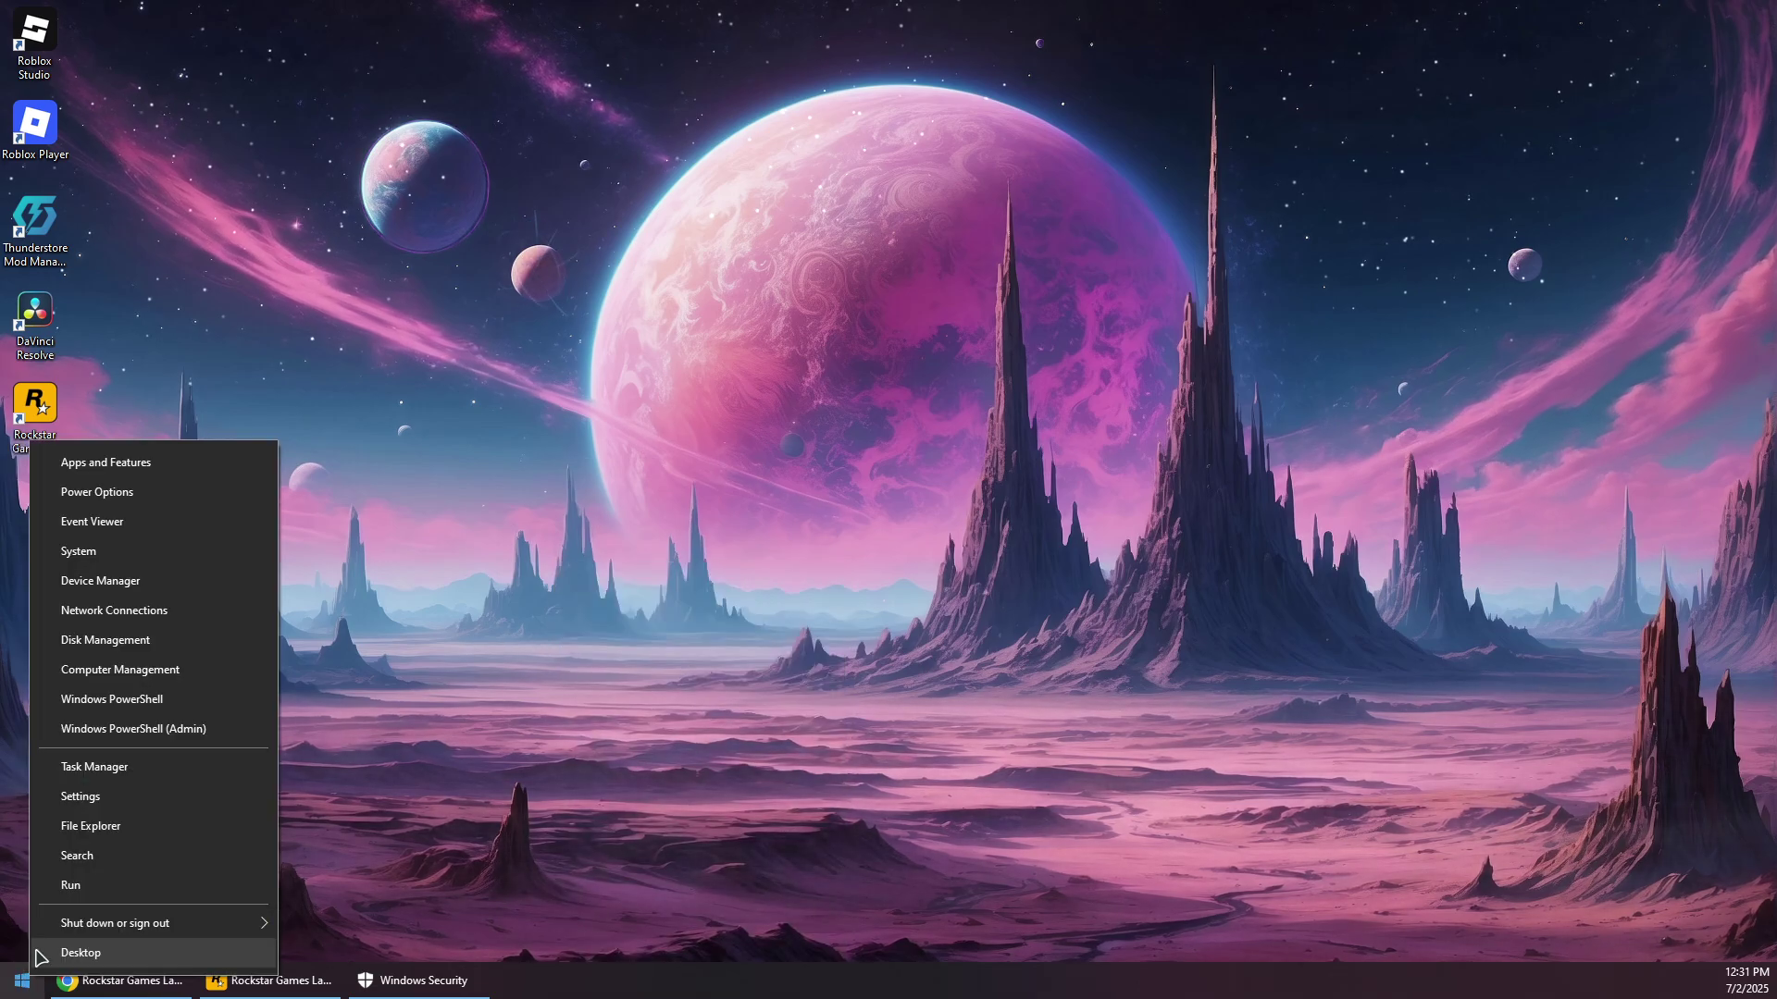
click(134, 465)
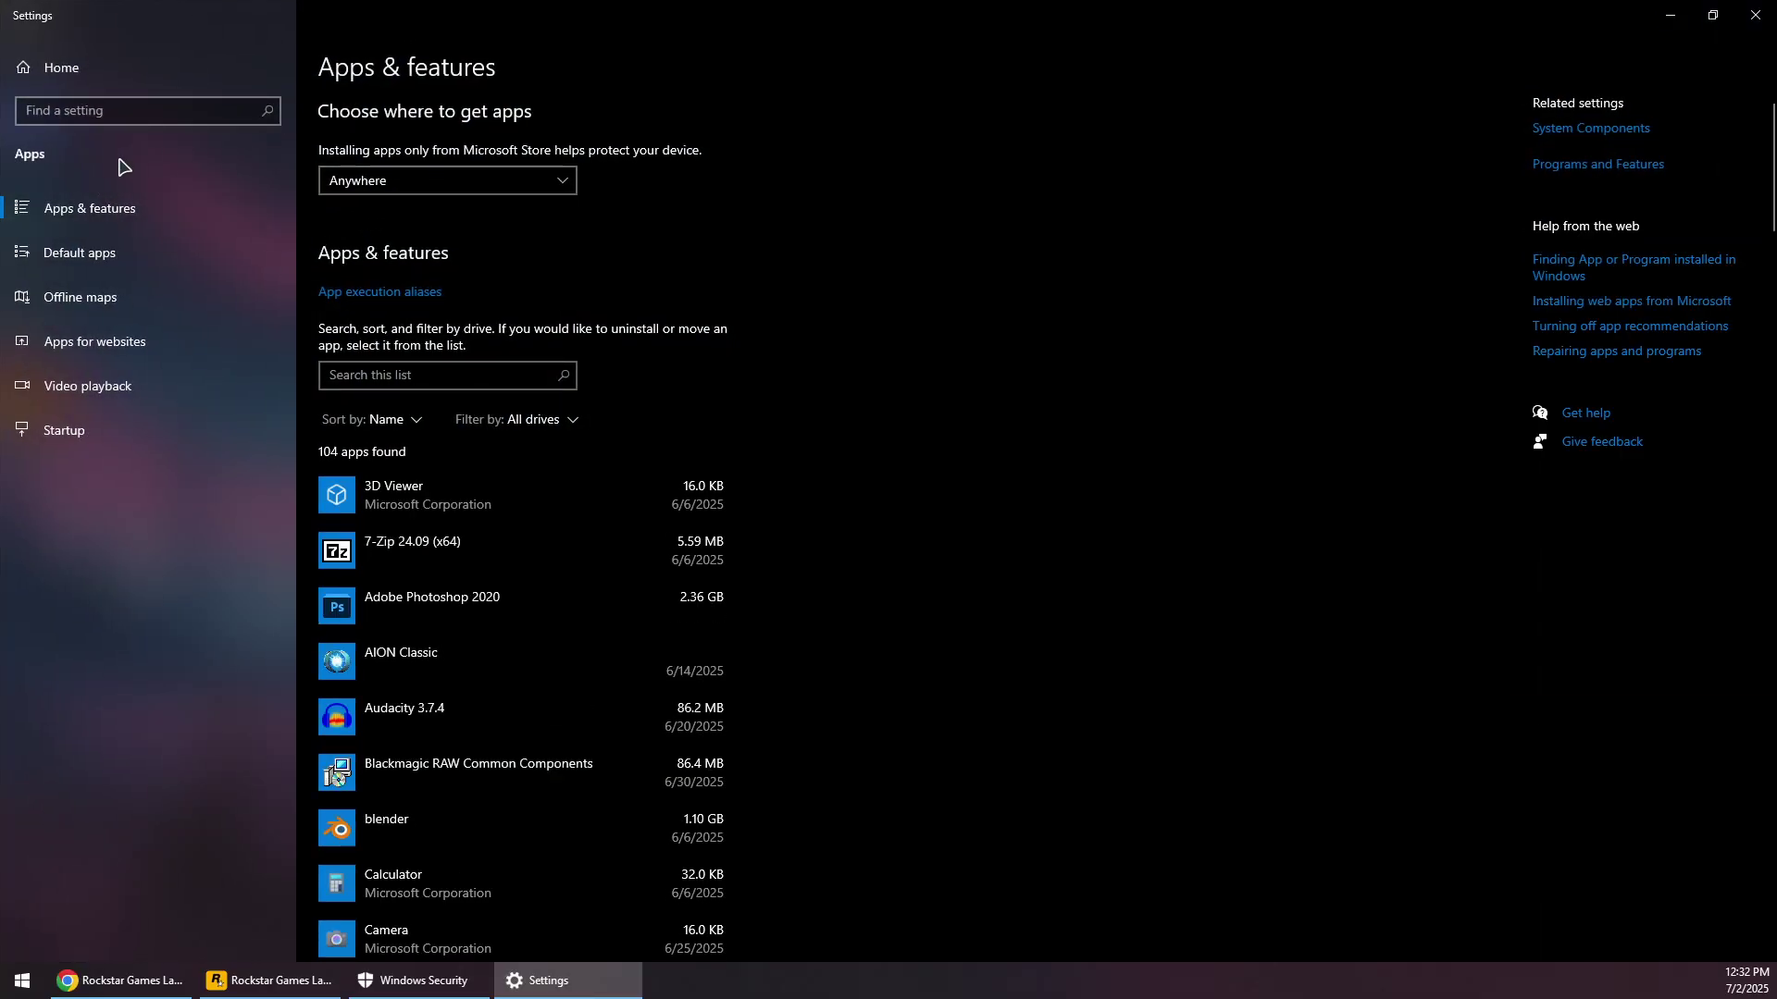
click(409, 387)
text(rock)
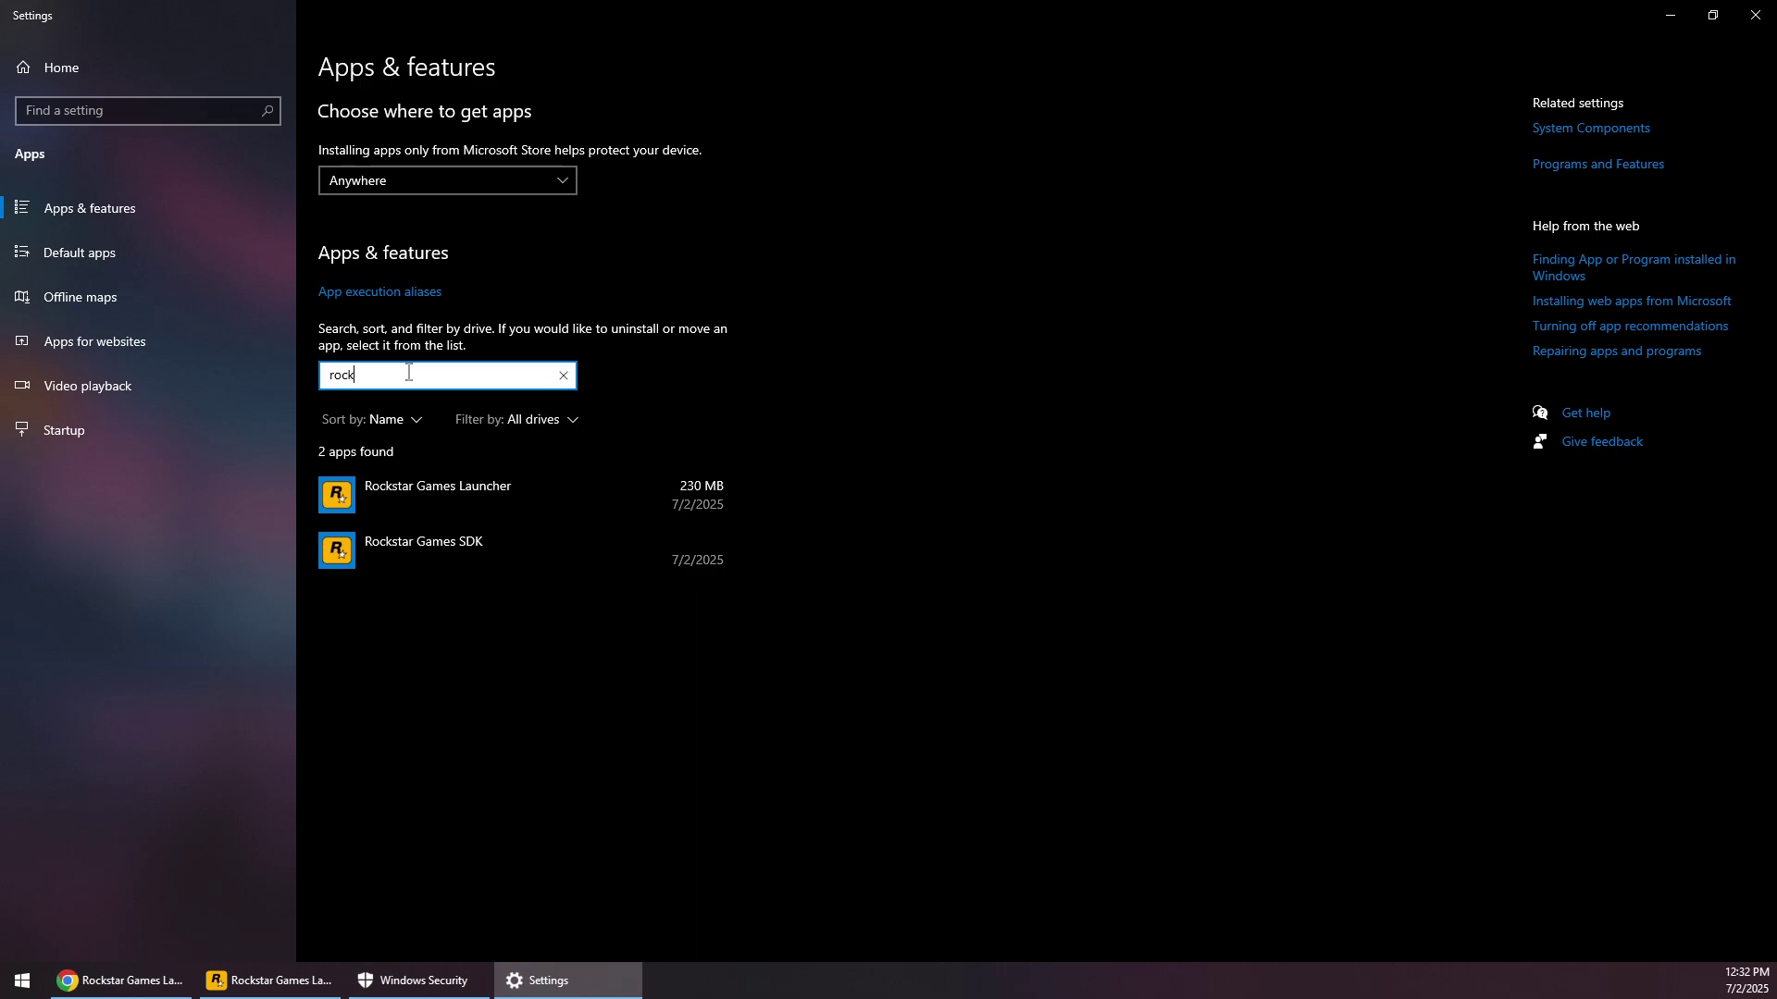
click(480, 517)
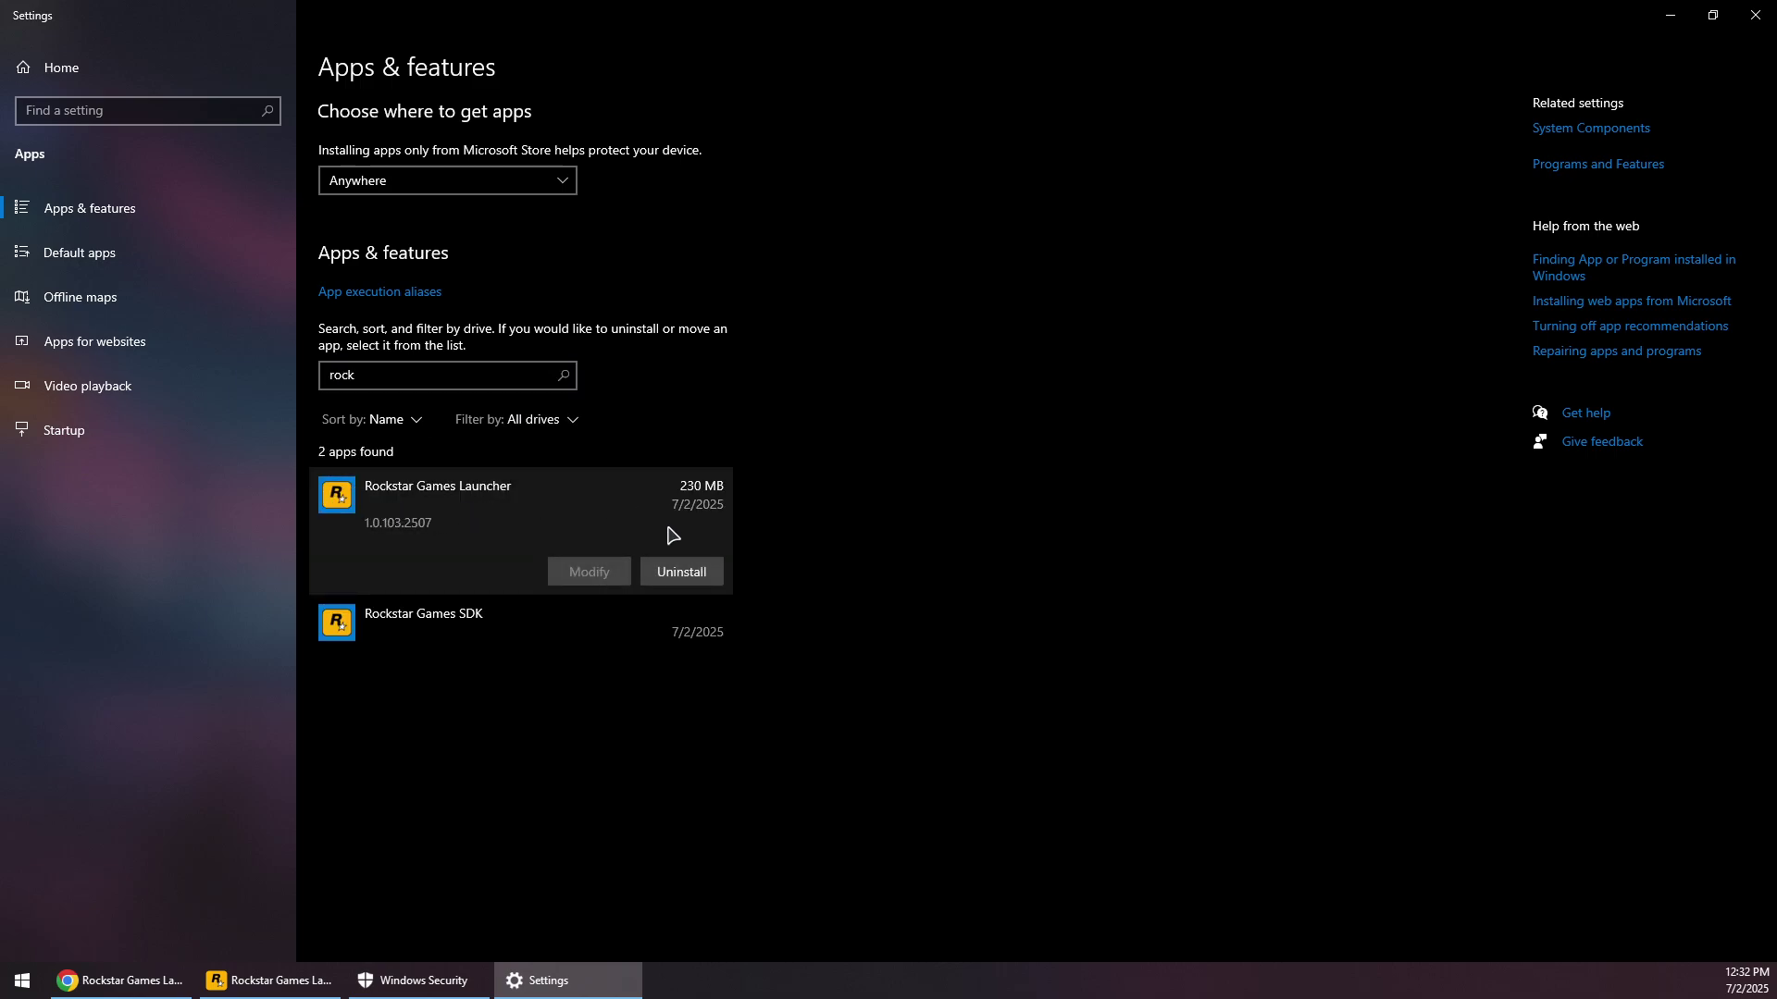
click(447, 624)
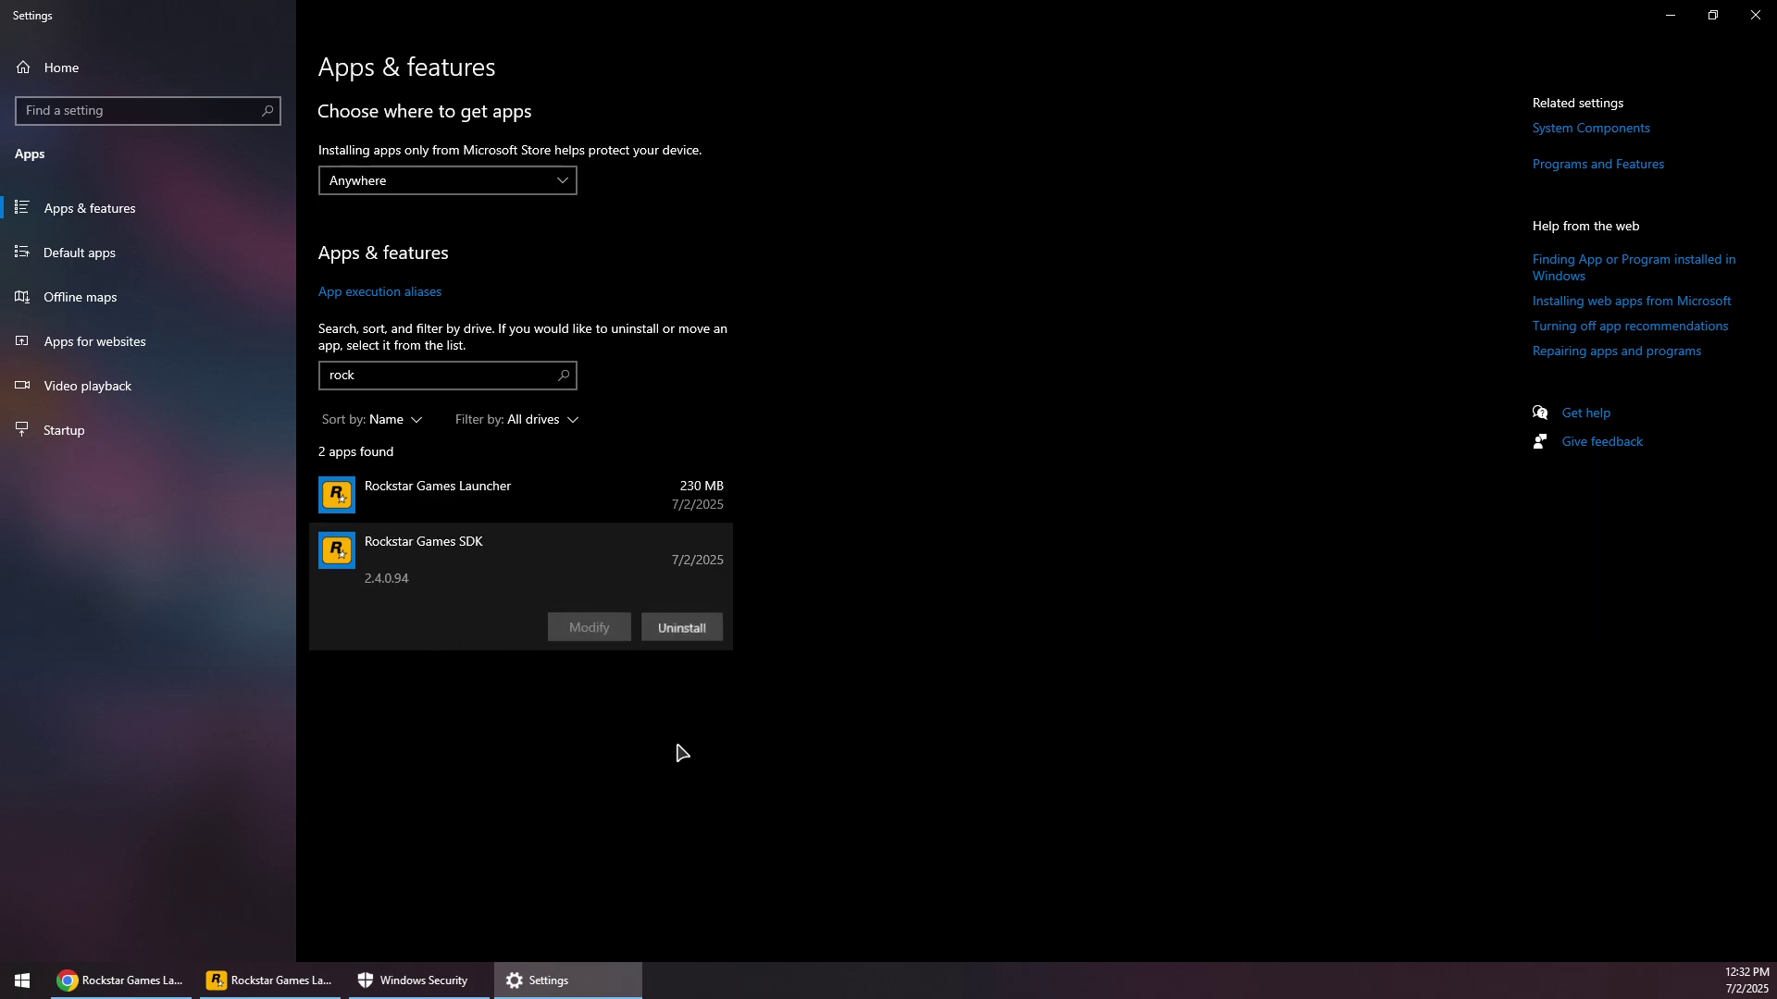
click(1755, 15)
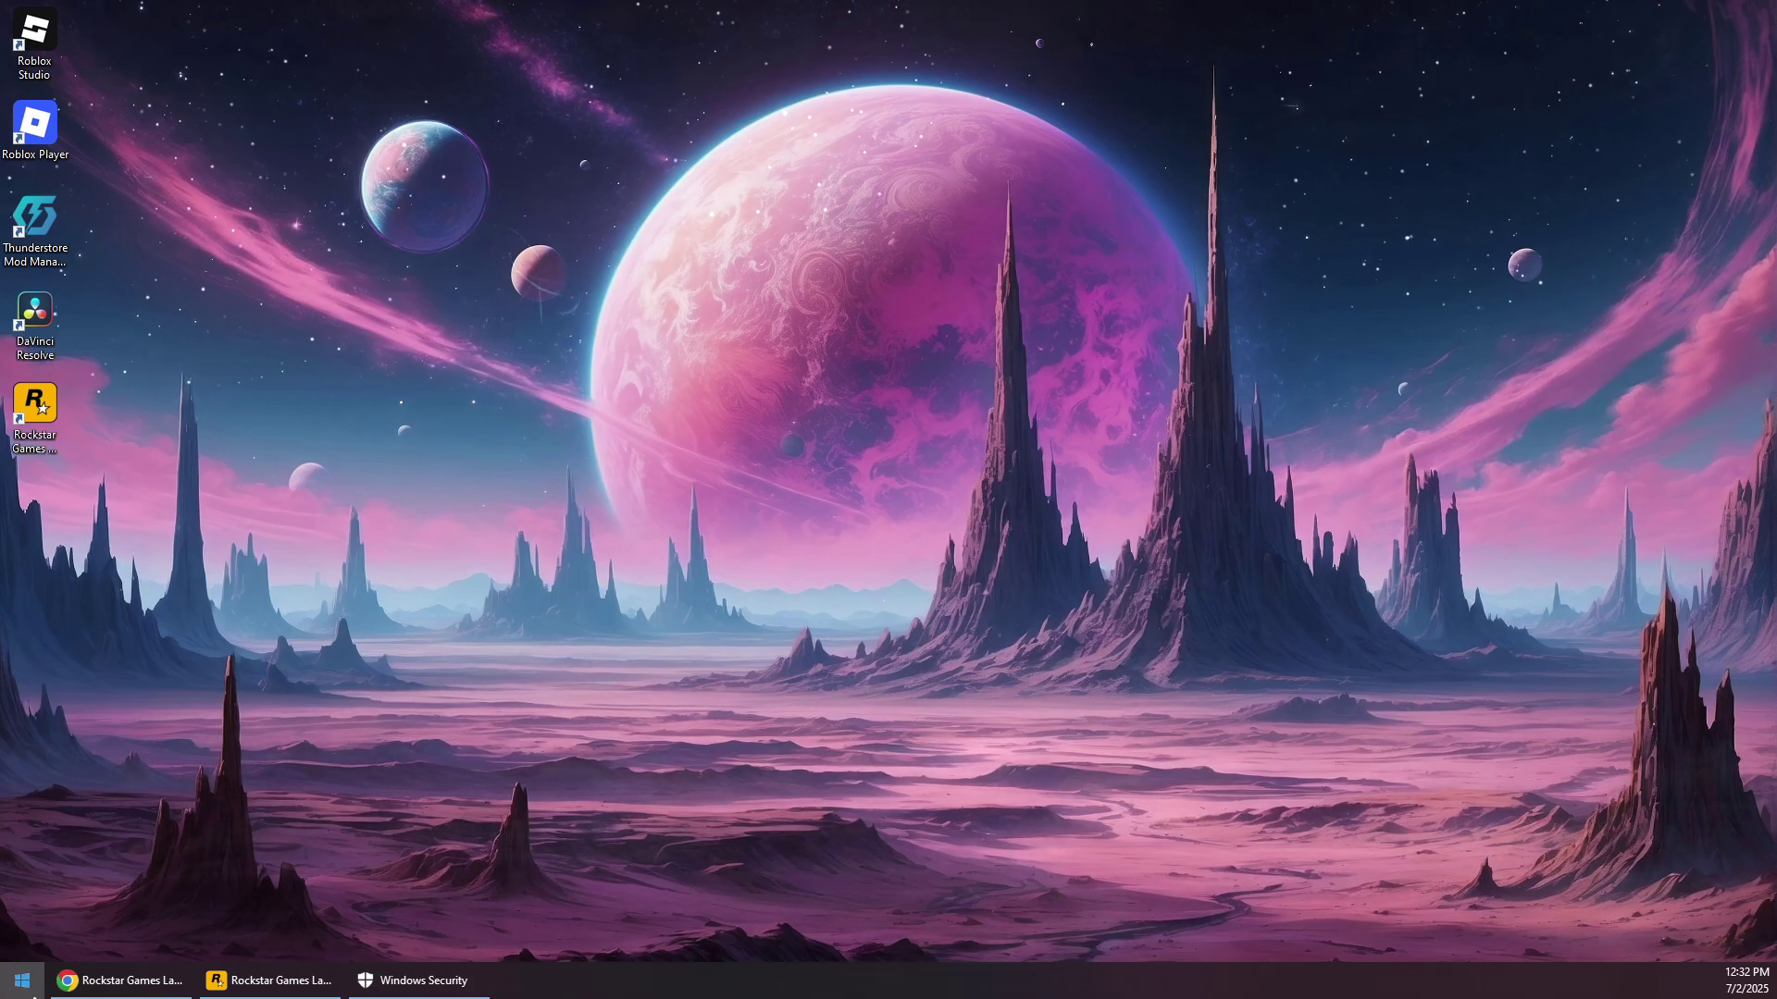
Return to Chrome's Rockstar Games Launcher page, check recent downloads, then close Chrome
click(121, 980)
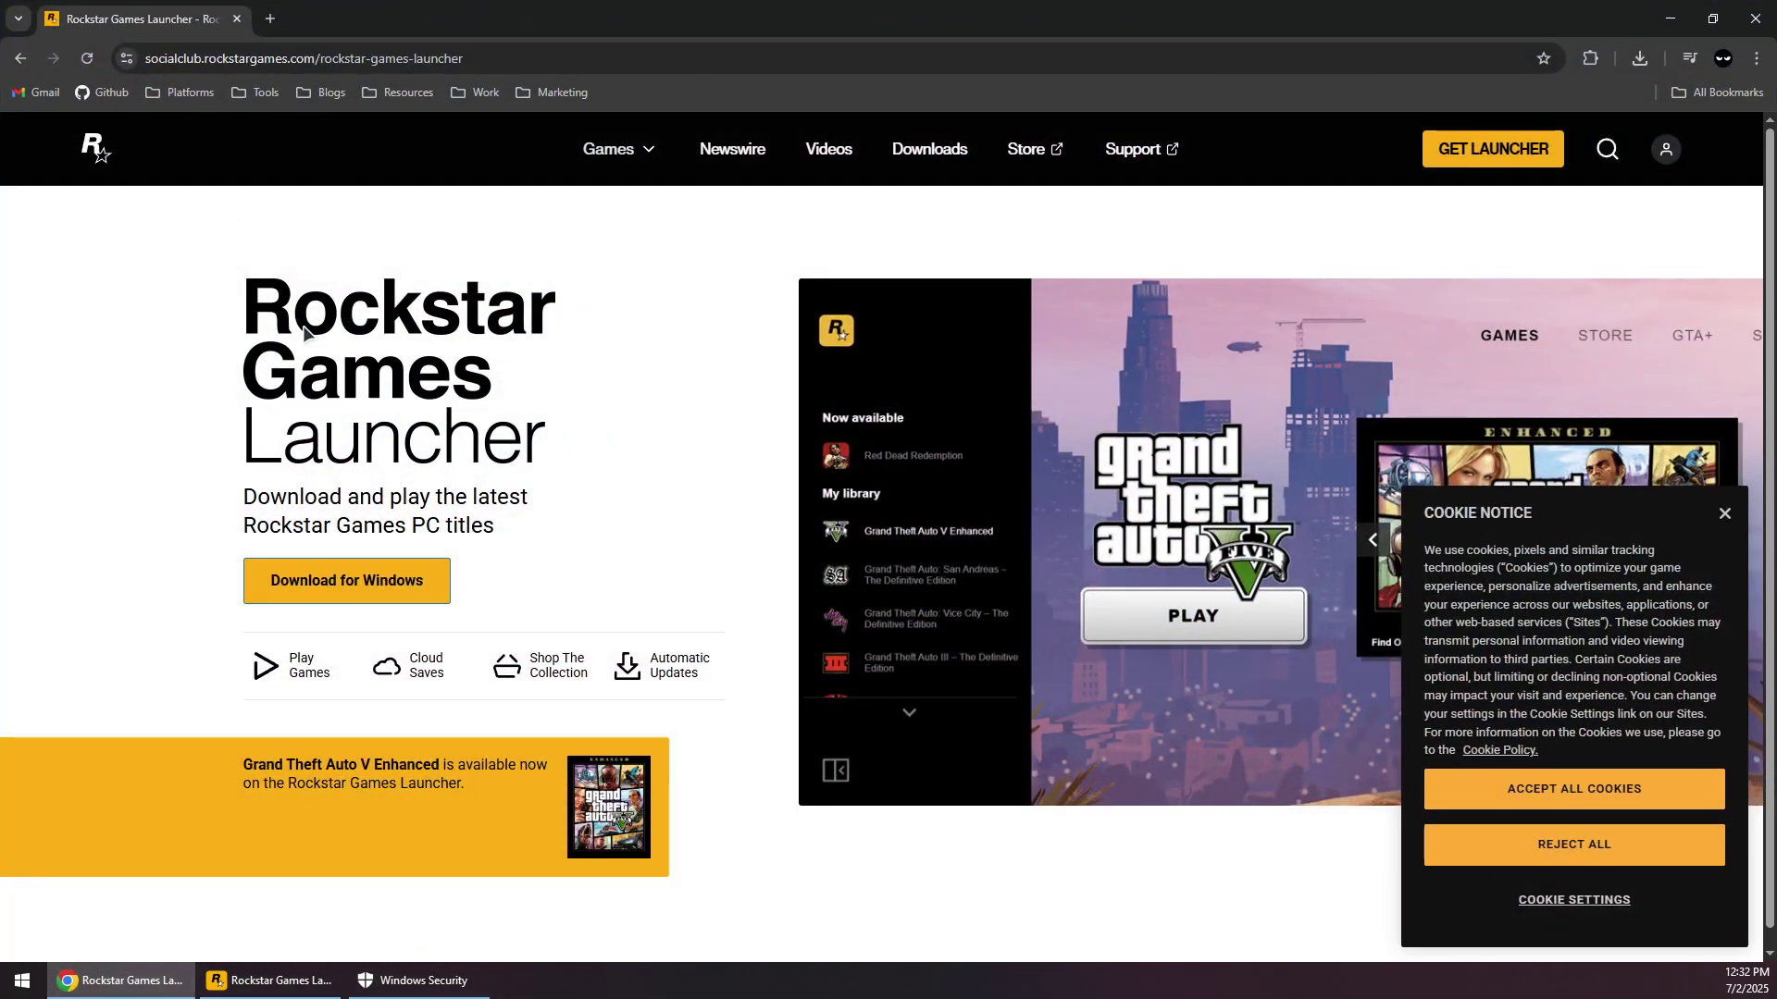
drag(243, 491, 602, 583)
click(657, 576)
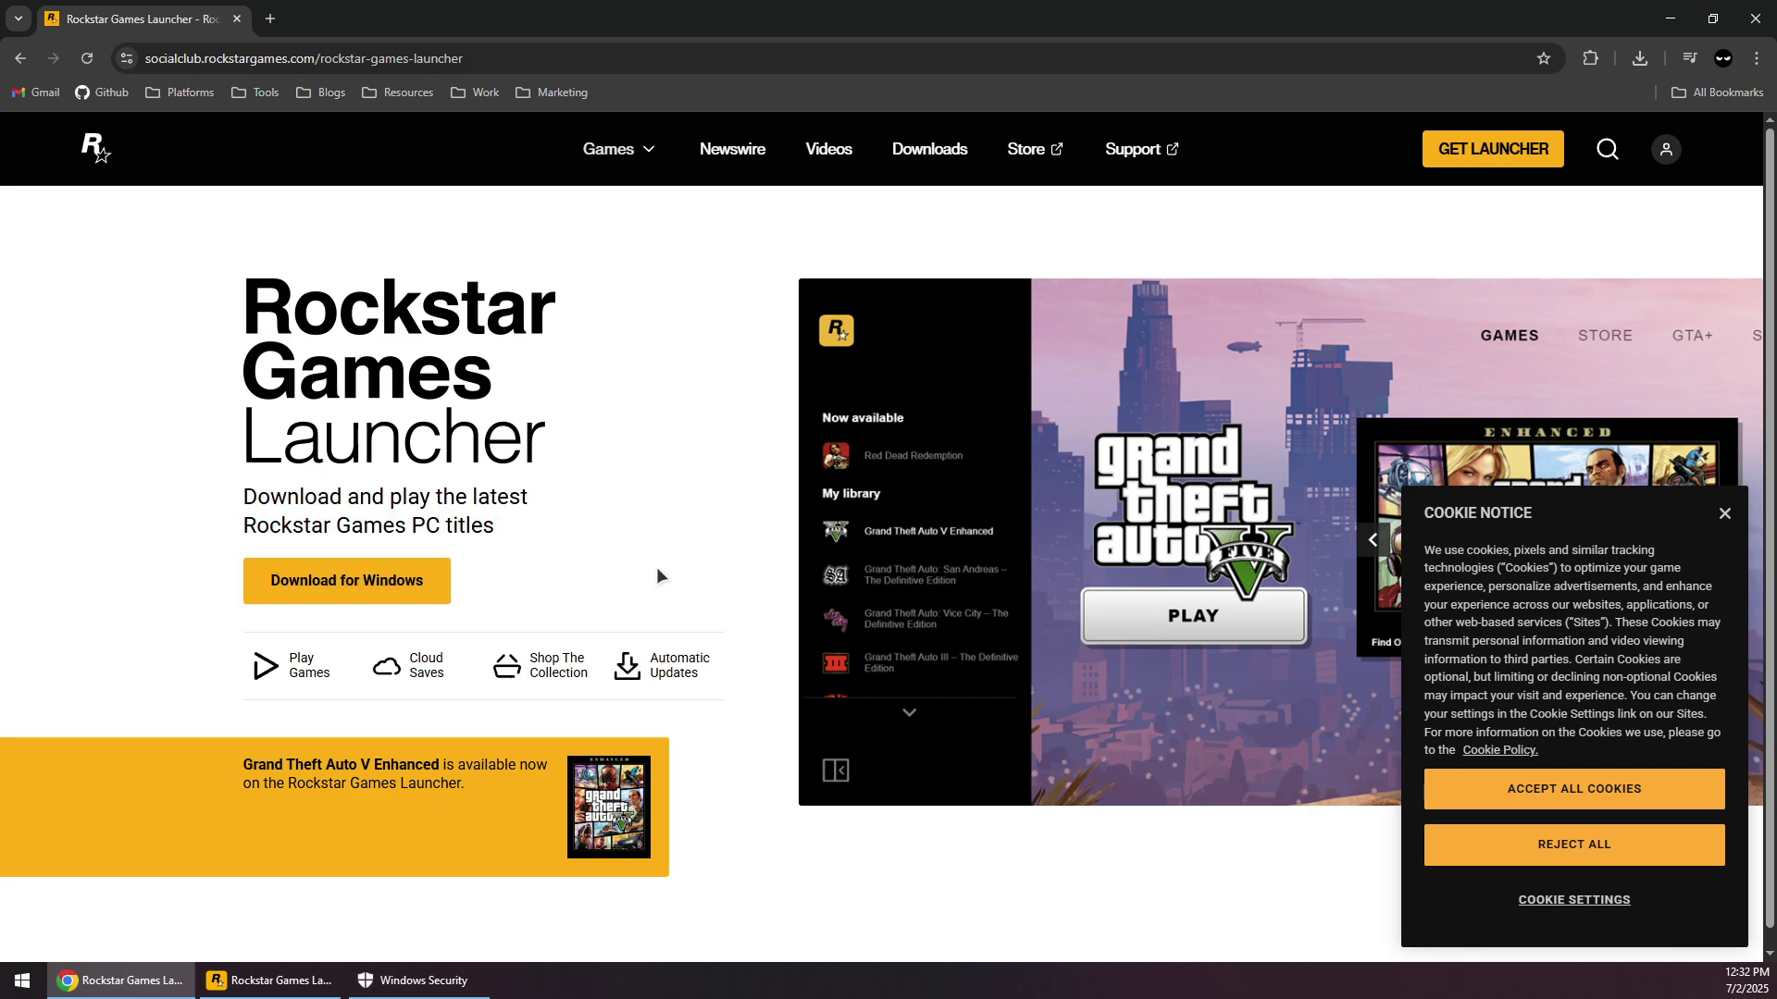
click(1640, 58)
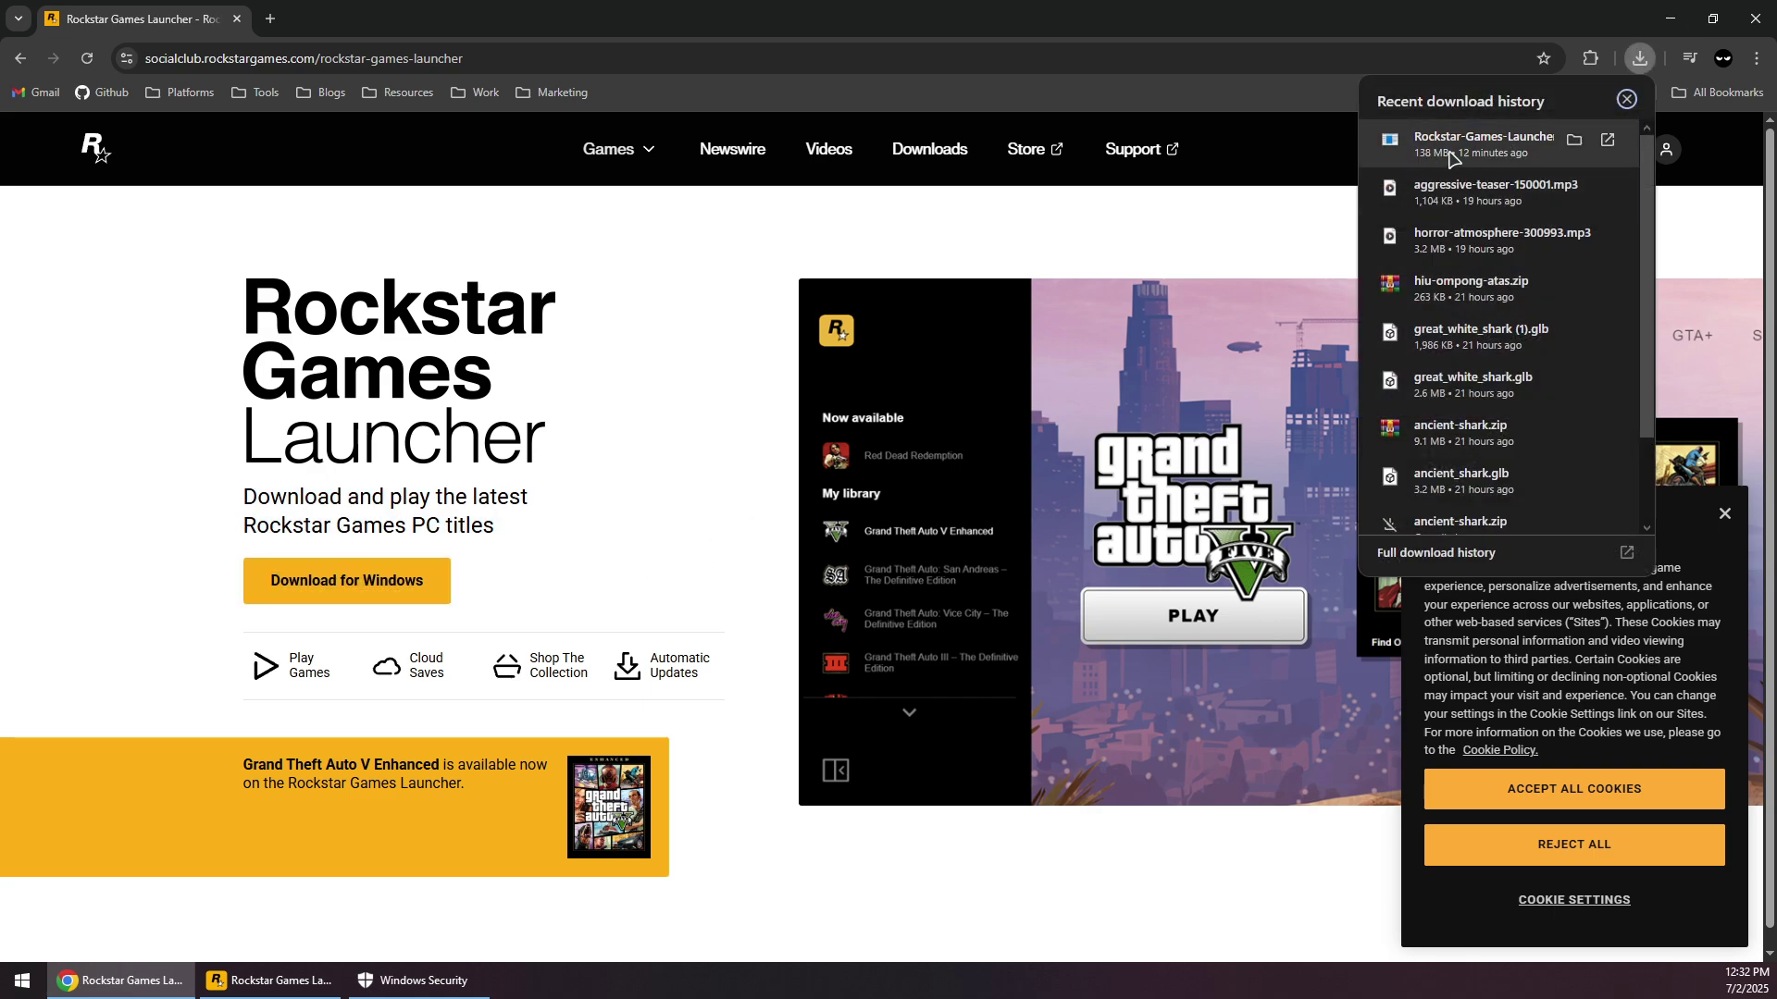
click(659, 358)
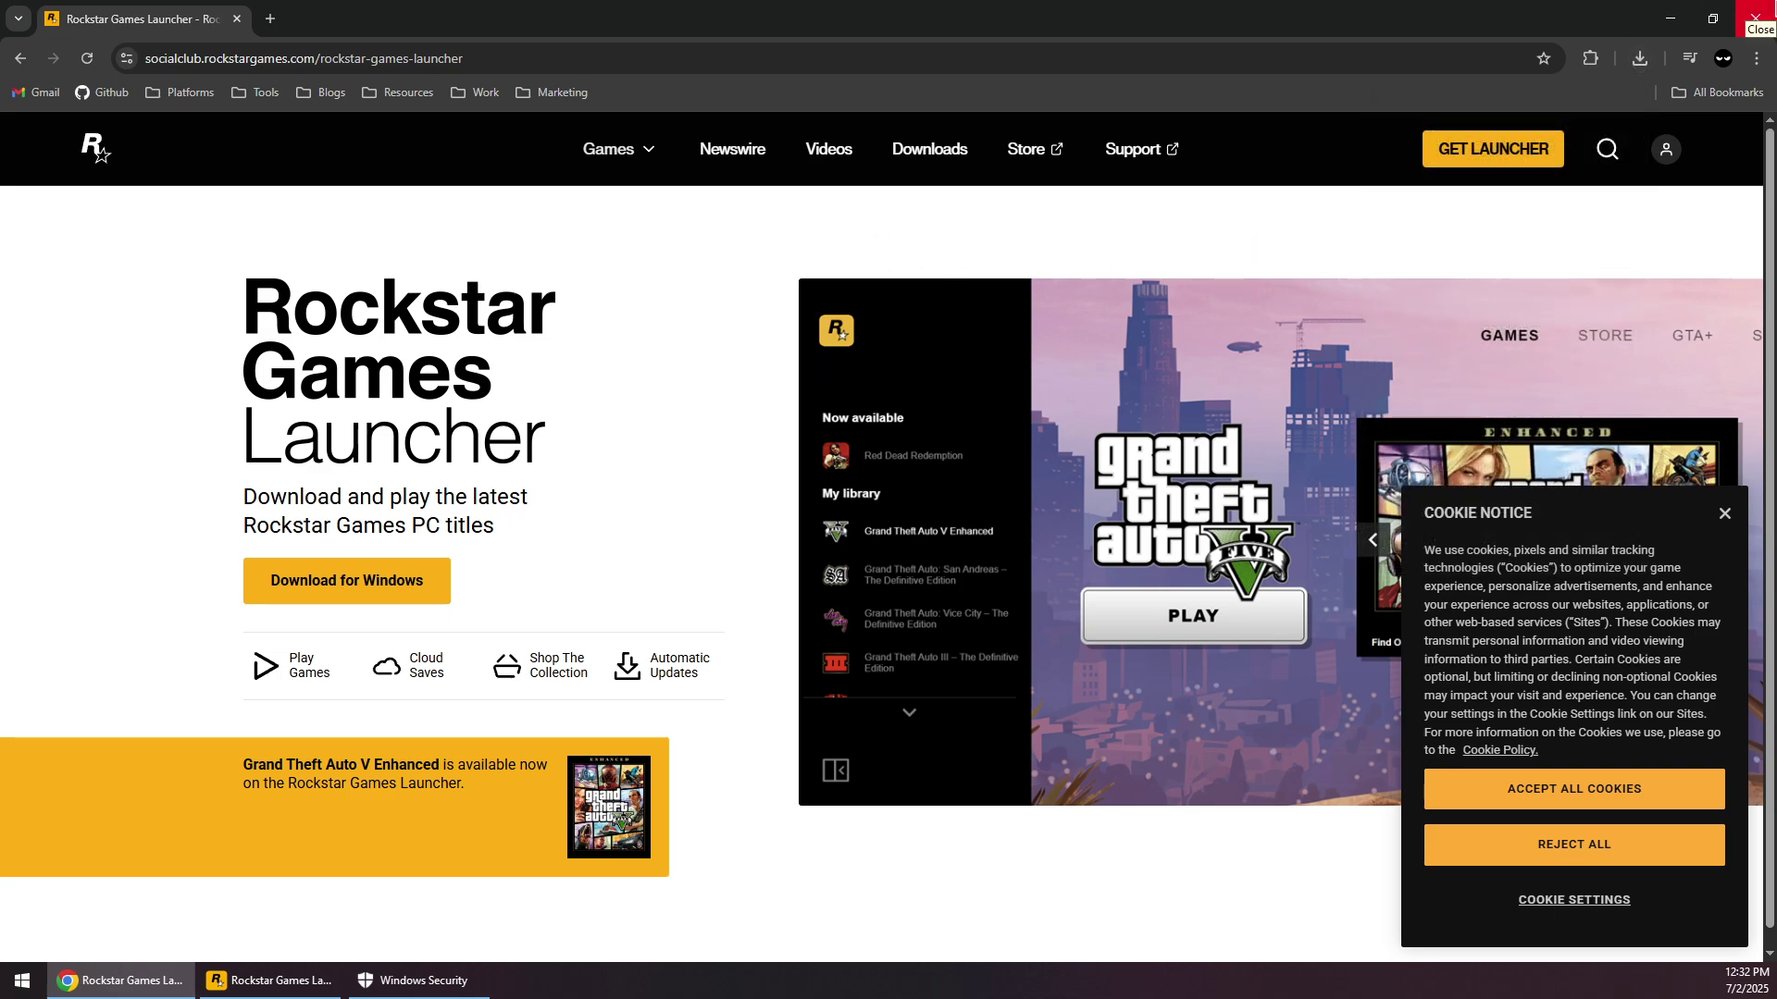
key(alt+F4)
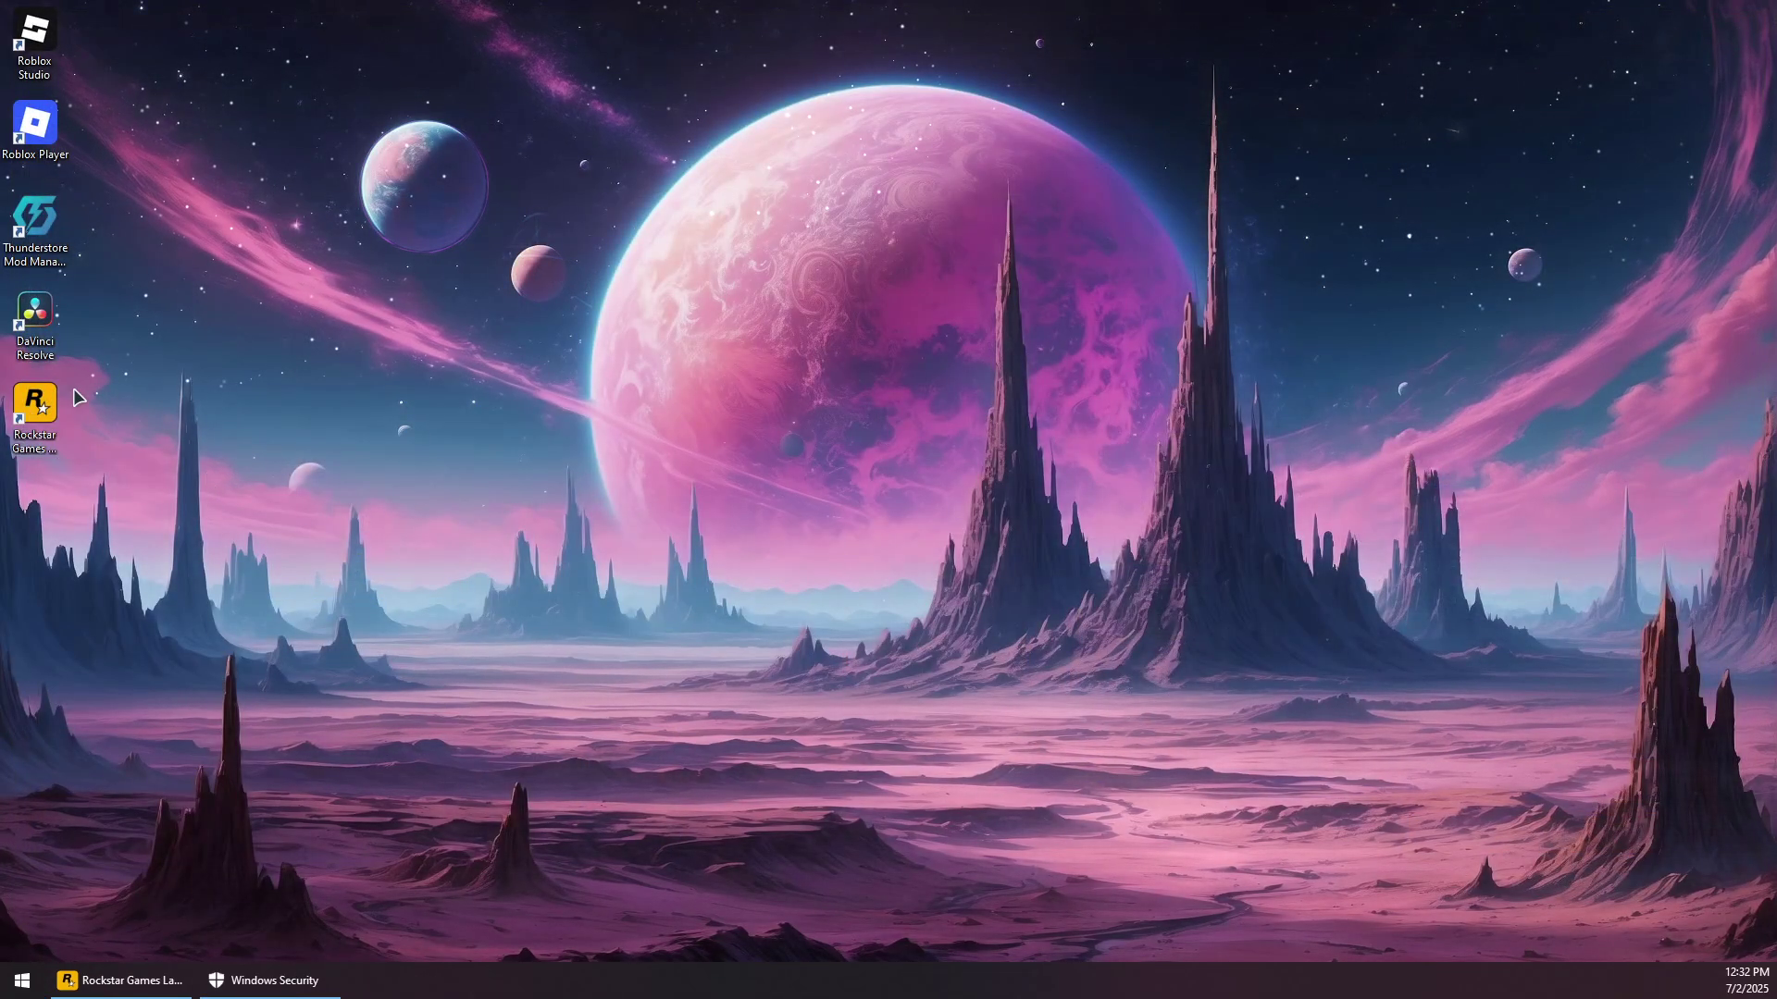